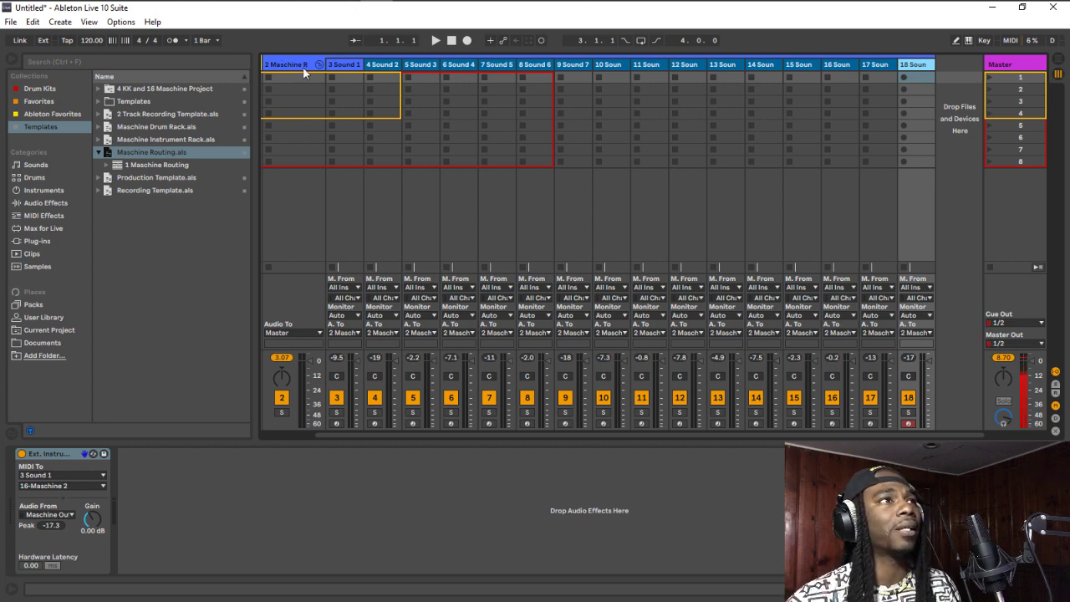
Open Maschine on track 3 Sound 1 and move its window down to reveal the mixer
click(337, 65)
drag(573, 105, 535, 84)
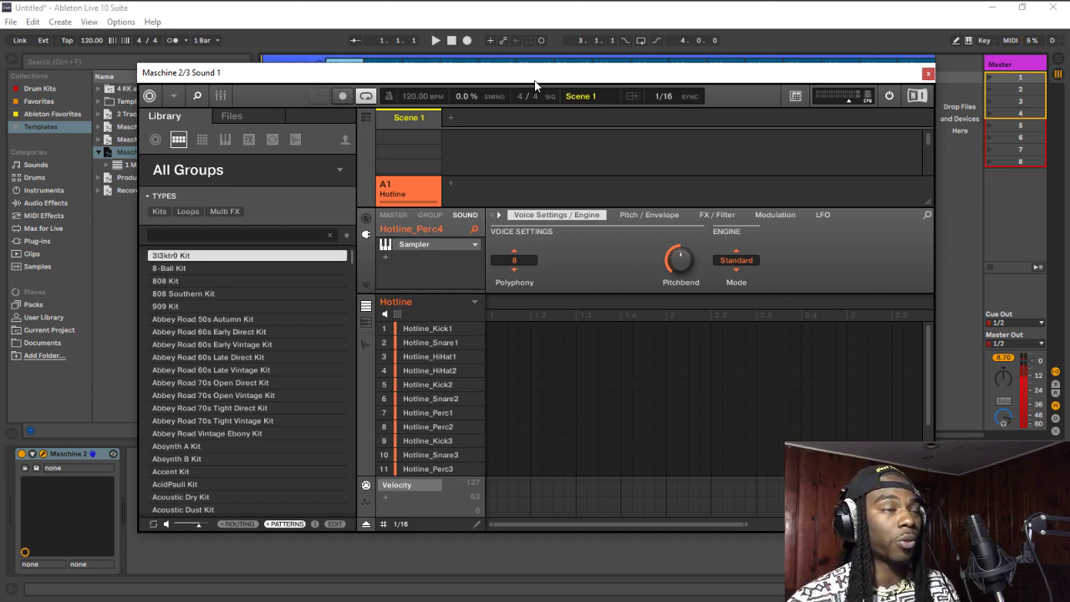
drag(535, 85, 457, 515)
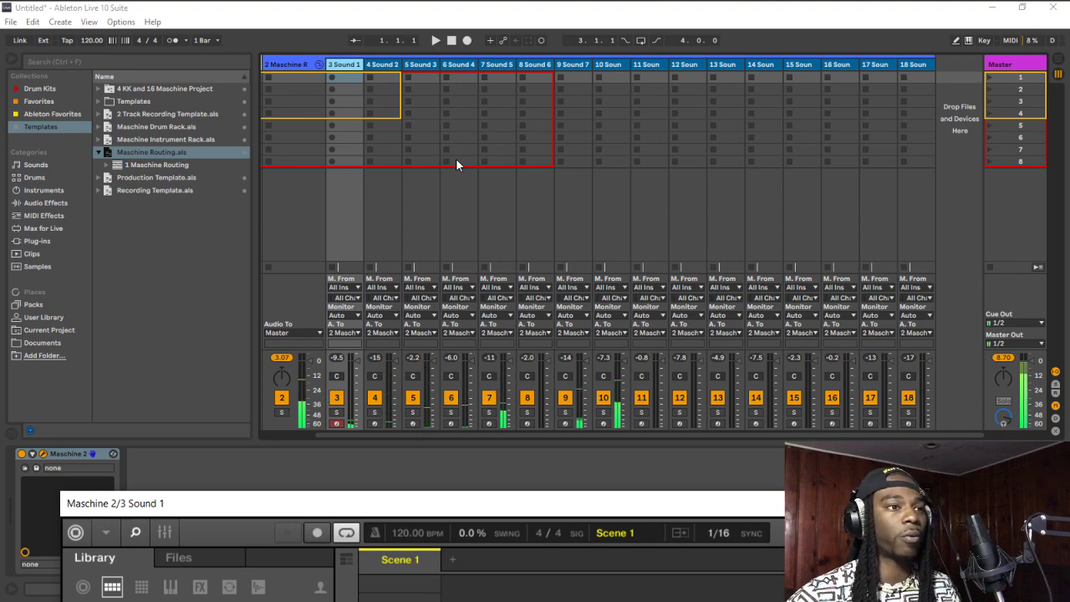
Enter Hotline_Kick1 and Hotline_Snare1 steps in the Maschine pattern
drag(627, 506, 660, 108)
click(450, 360)
click(465, 374)
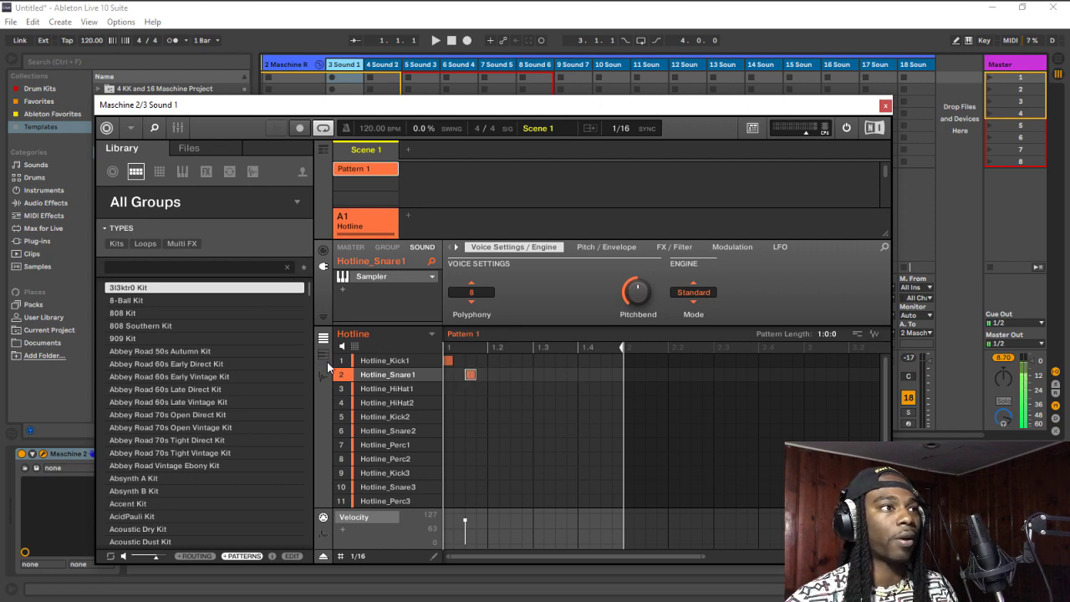
Drag the Hotline pattern into the Sound 1 and Sound 2 clip slots, then close Maschine
drag(857, 334, 371, 84)
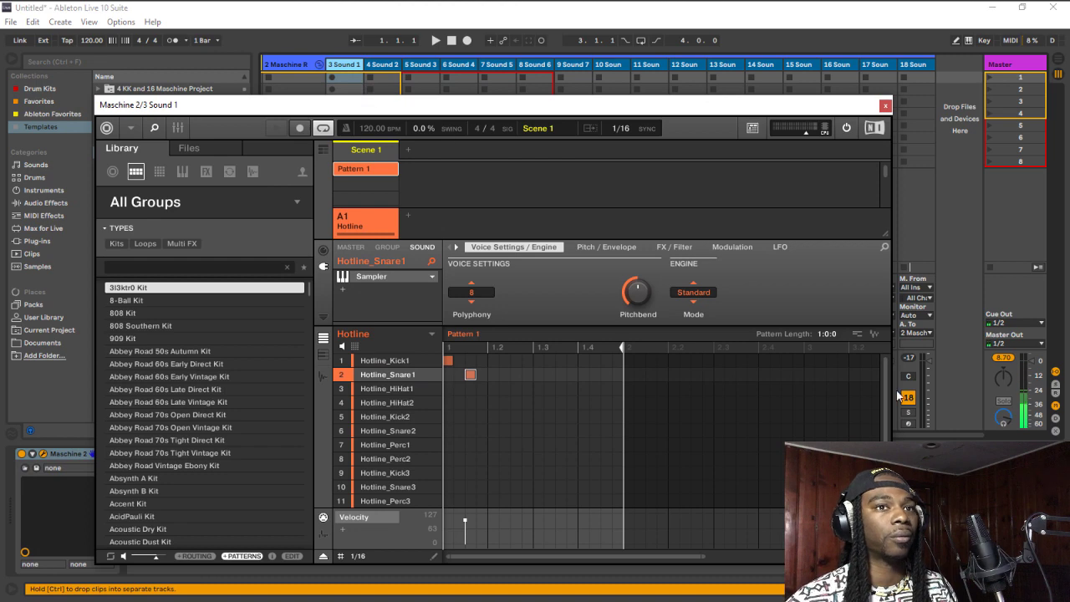
drag(458, 134, 344, 78)
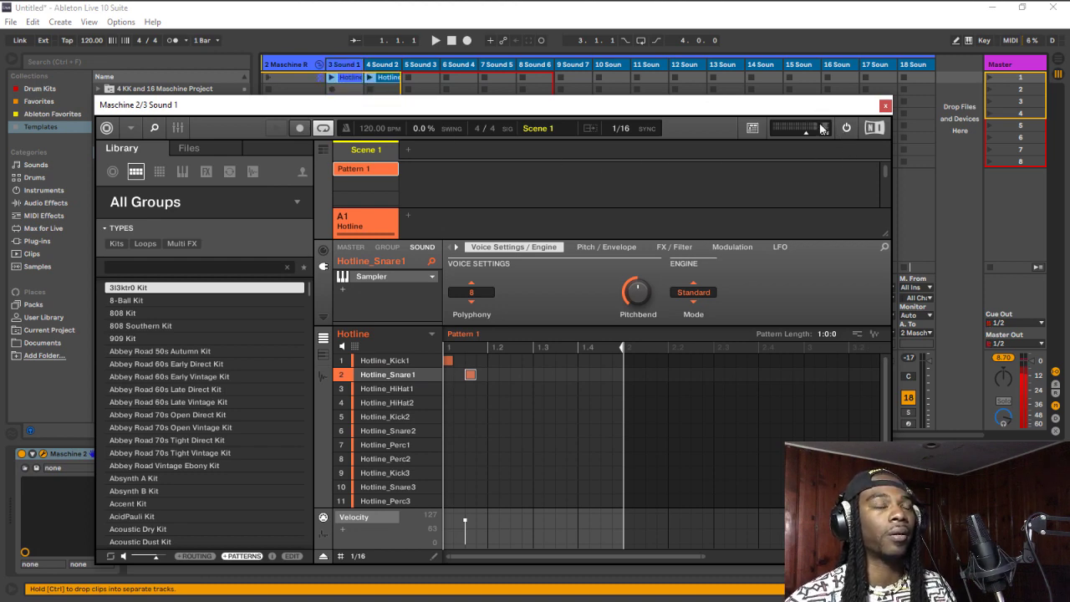
drag(849, 107, 883, 226)
click(917, 224)
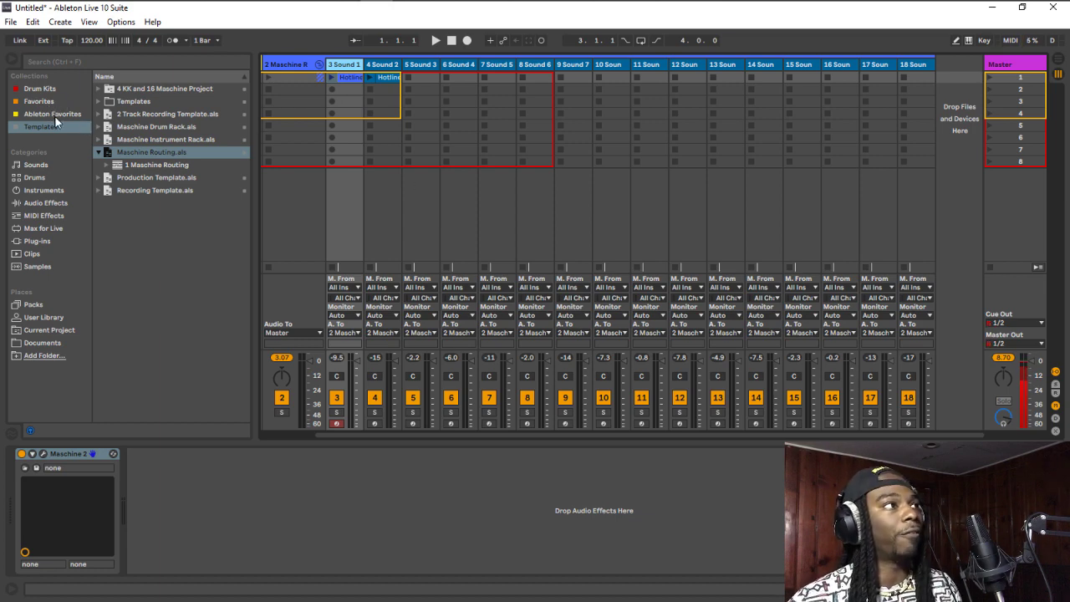
Search 'eq eight', load EQ Eight after Maschine 2, and expand its curve view
click(92, 57)
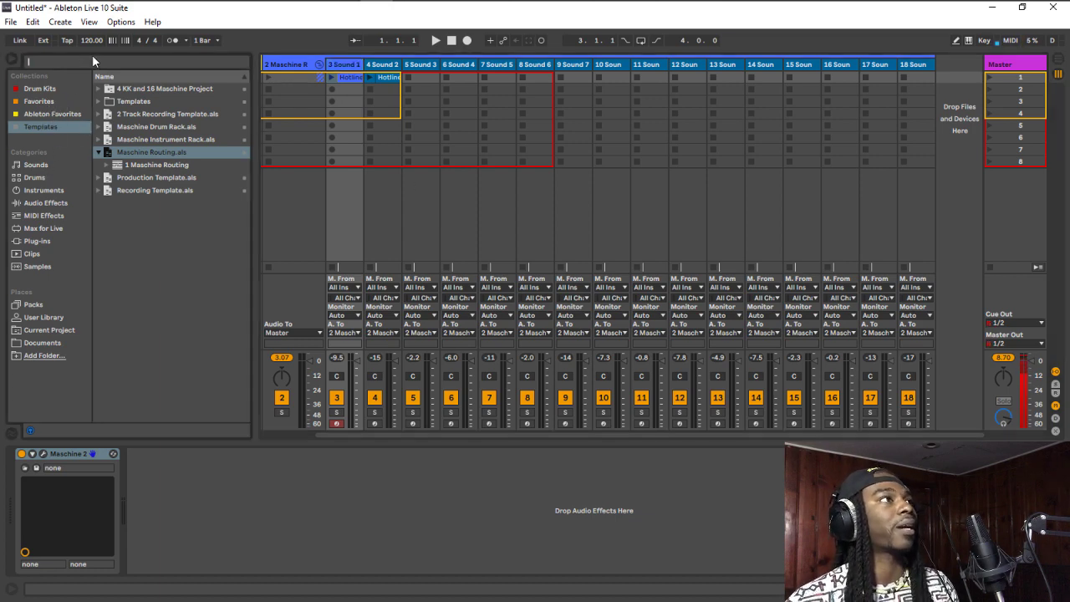
text(eq)
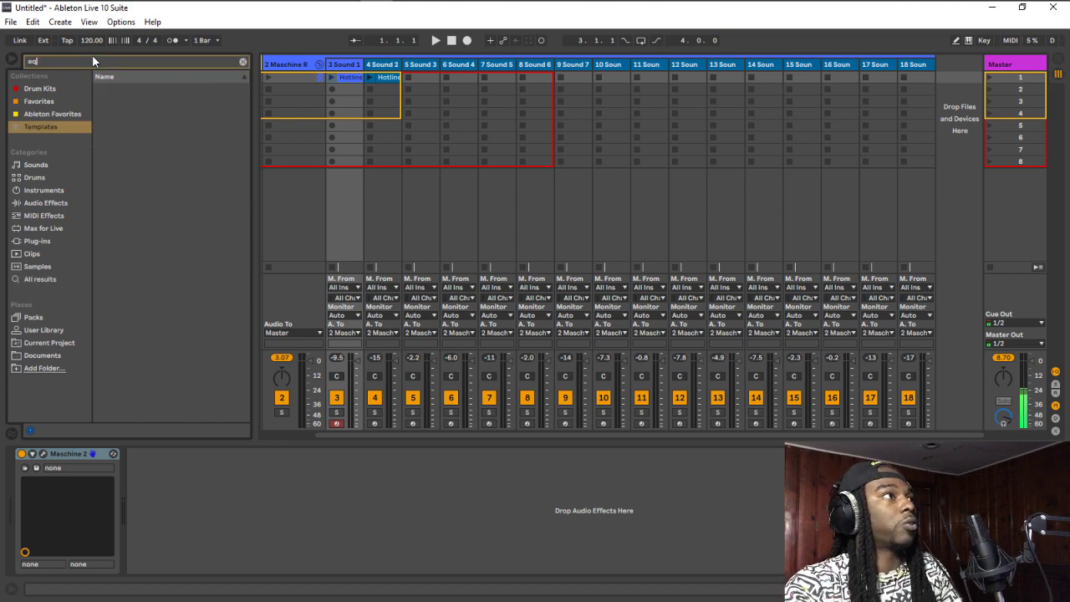
text( eight)
key(Return)
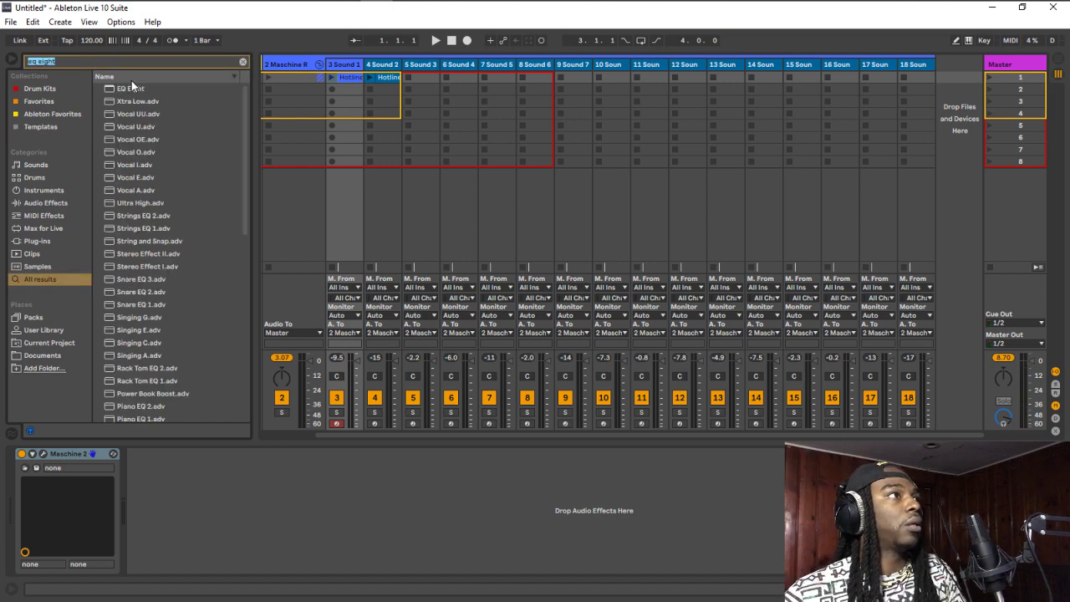
click(131, 89)
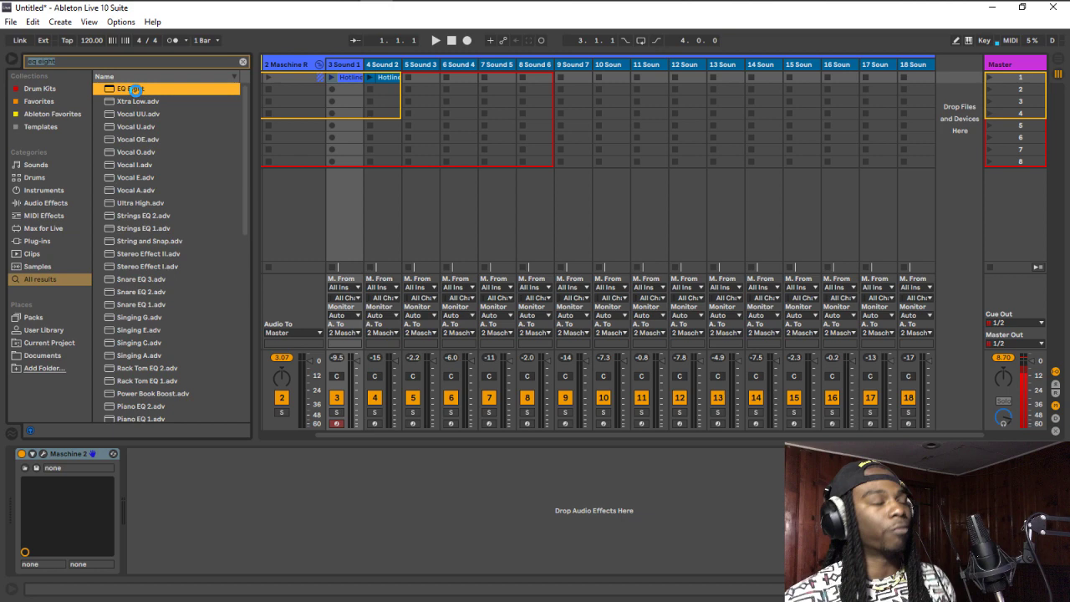
double_click(134, 90)
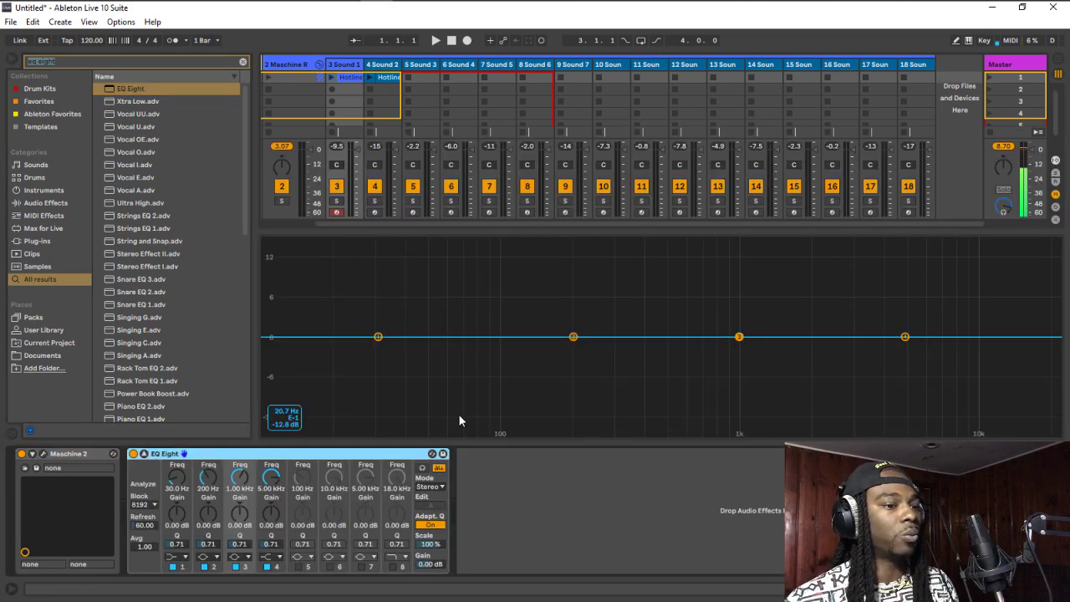
click(431, 453)
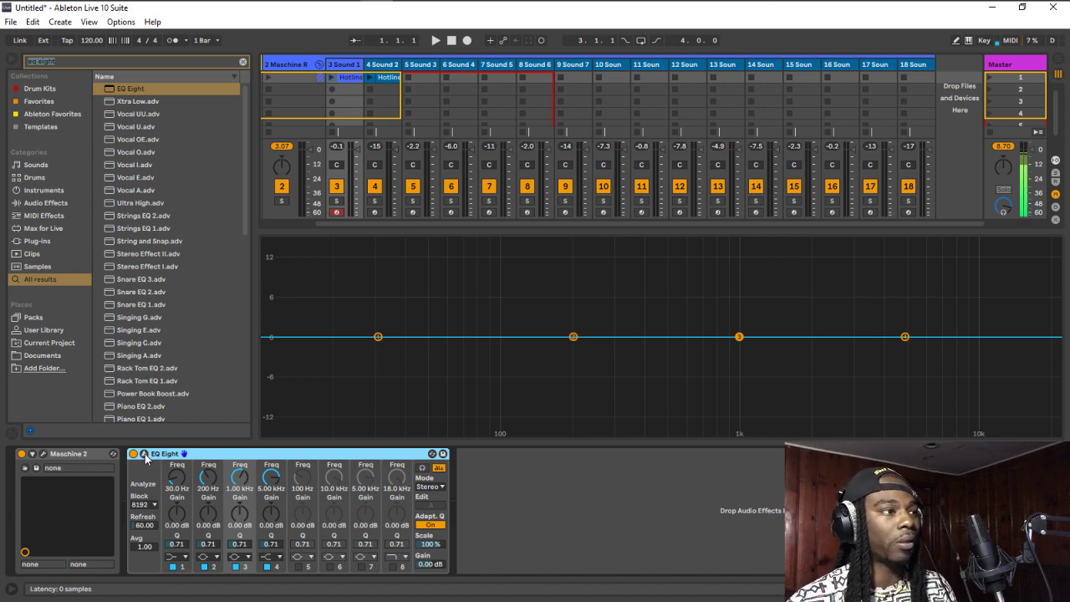
Boost EQ Eight band 2 by about 6 dB, flatten it again, and reopen Maschine
drag(573, 337, 566, 298)
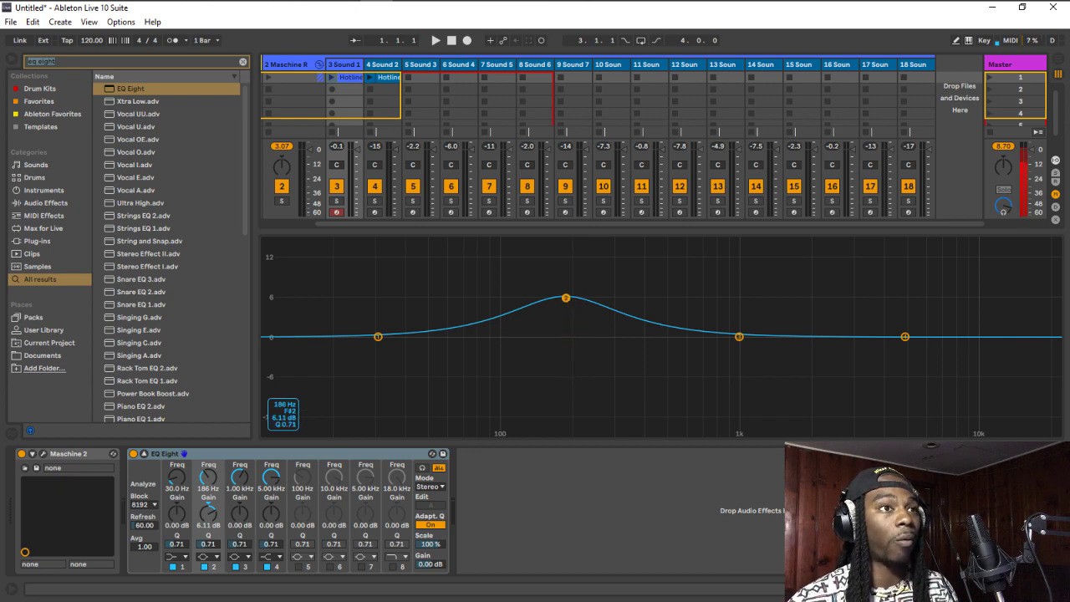
drag(567, 298, 572, 337)
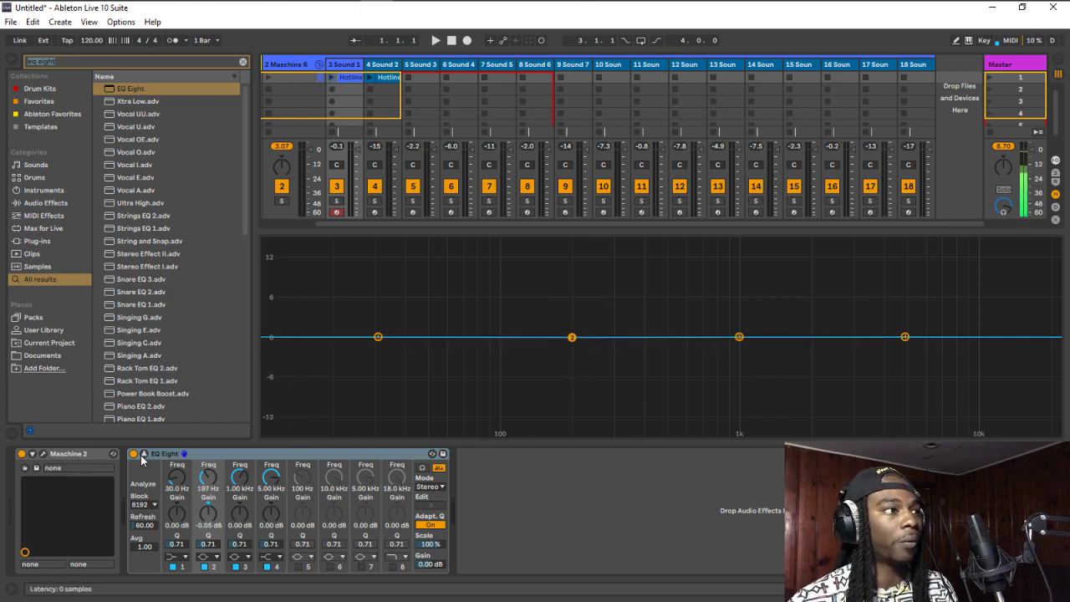
click(43, 453)
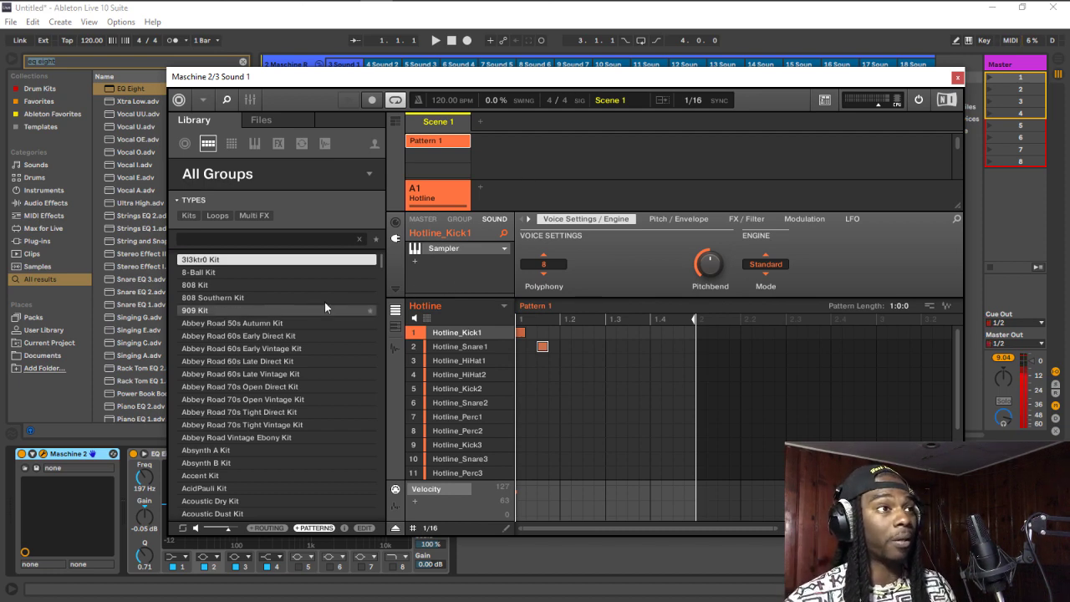
Switch Maschine's library to One-shots and shift its window to uncover Live's browser
click(327, 144)
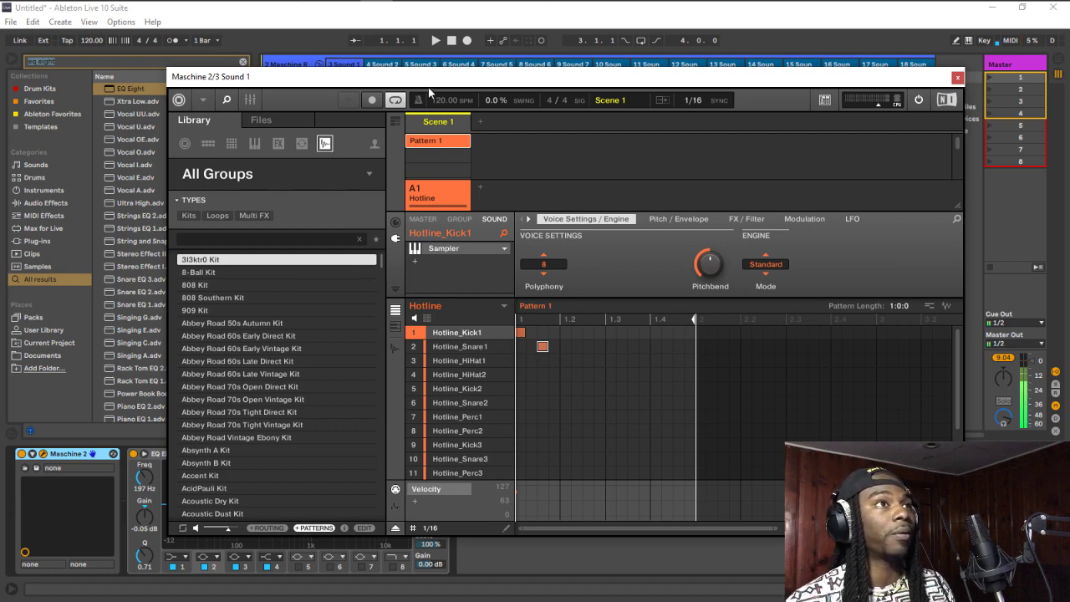
drag(428, 77, 622, 77)
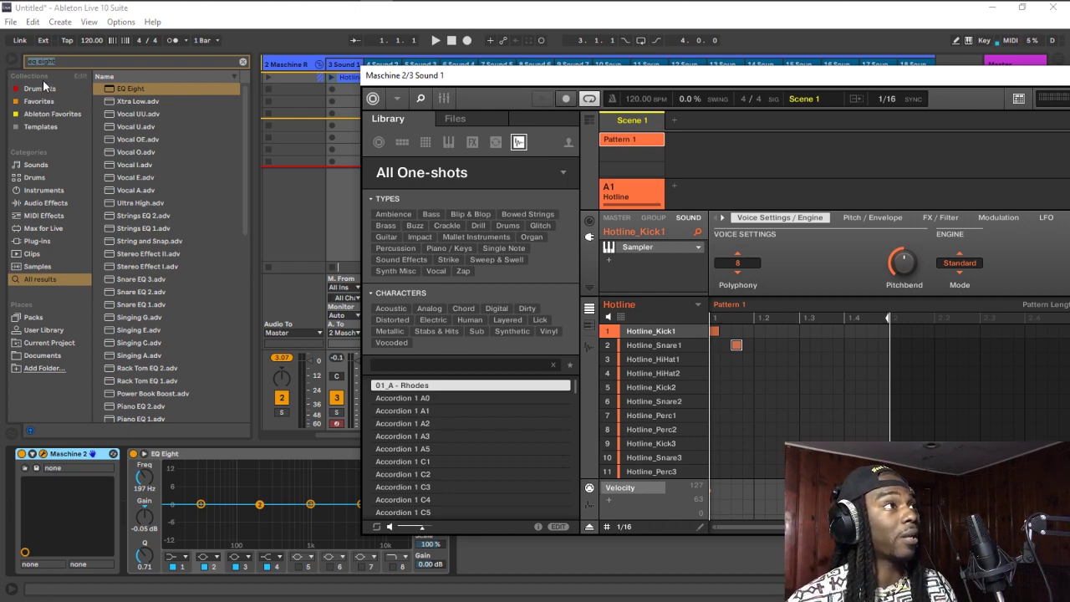
right_click(190, 89)
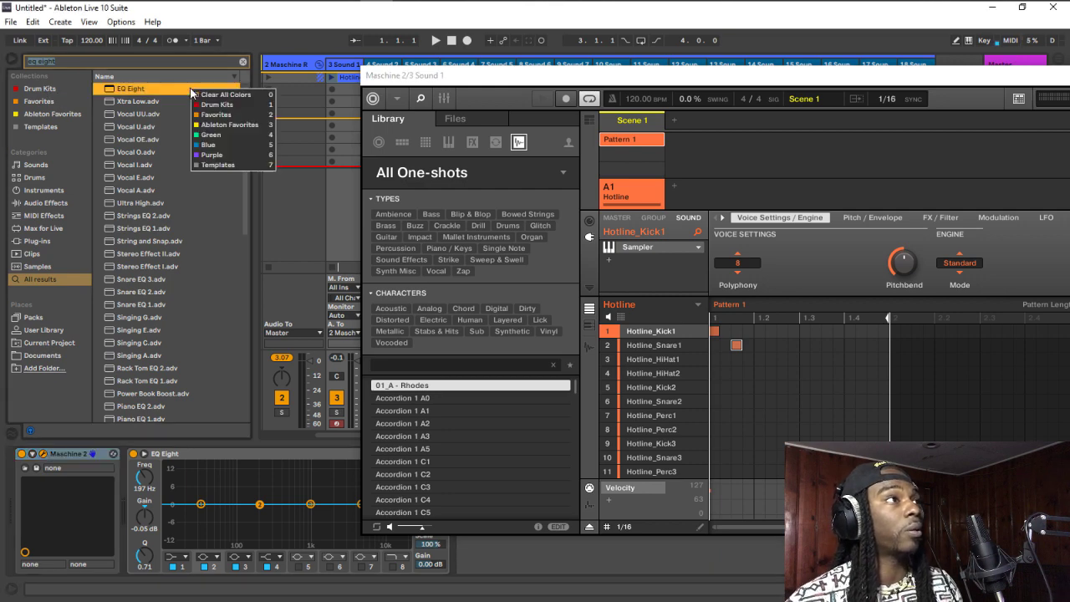
click(217, 113)
Tag EQ Eight with Drum Kits, then Favorites, then clear all its collection colours
right_click(195, 89)
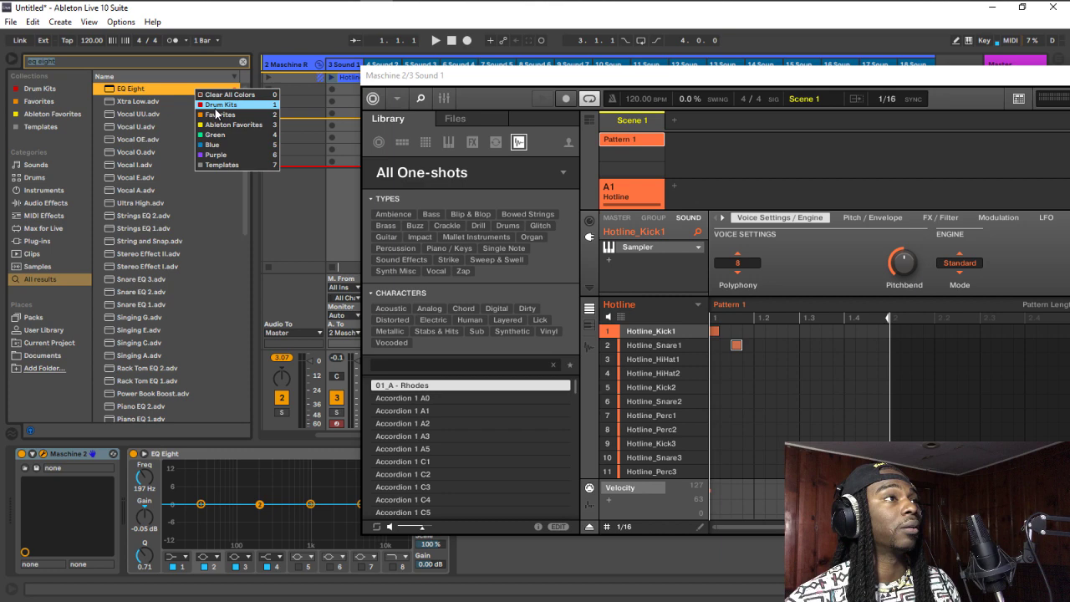
click(216, 107)
right_click(215, 95)
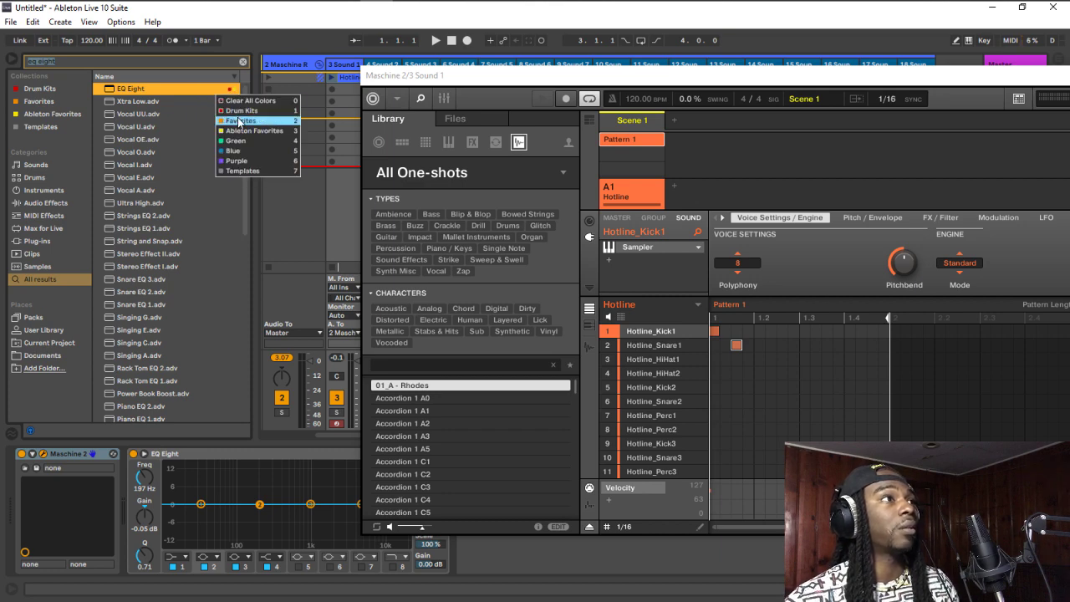
click(239, 120)
right_click(214, 92)
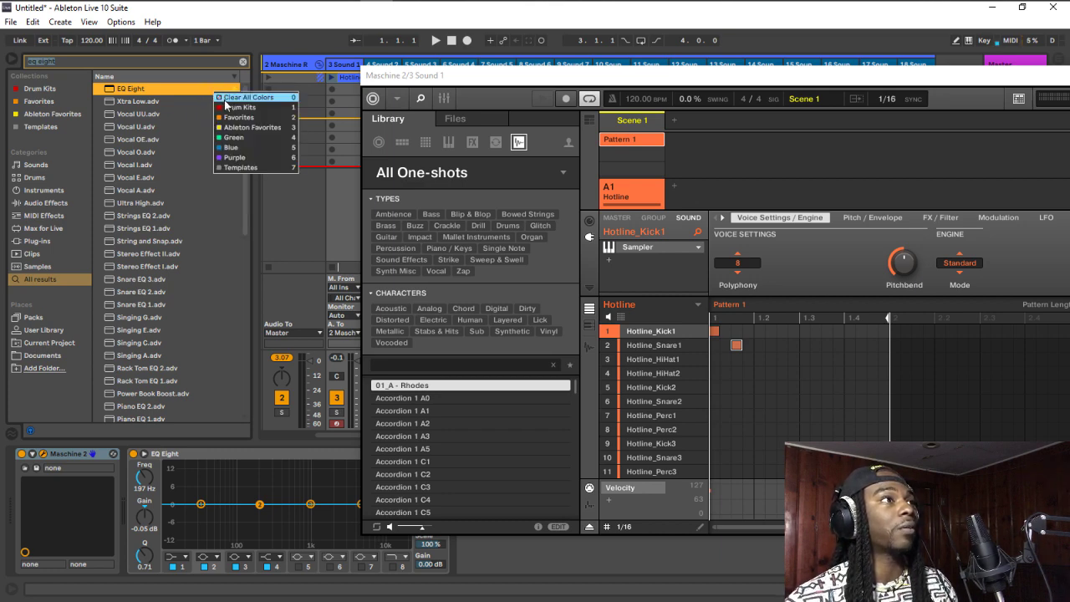
click(226, 100)
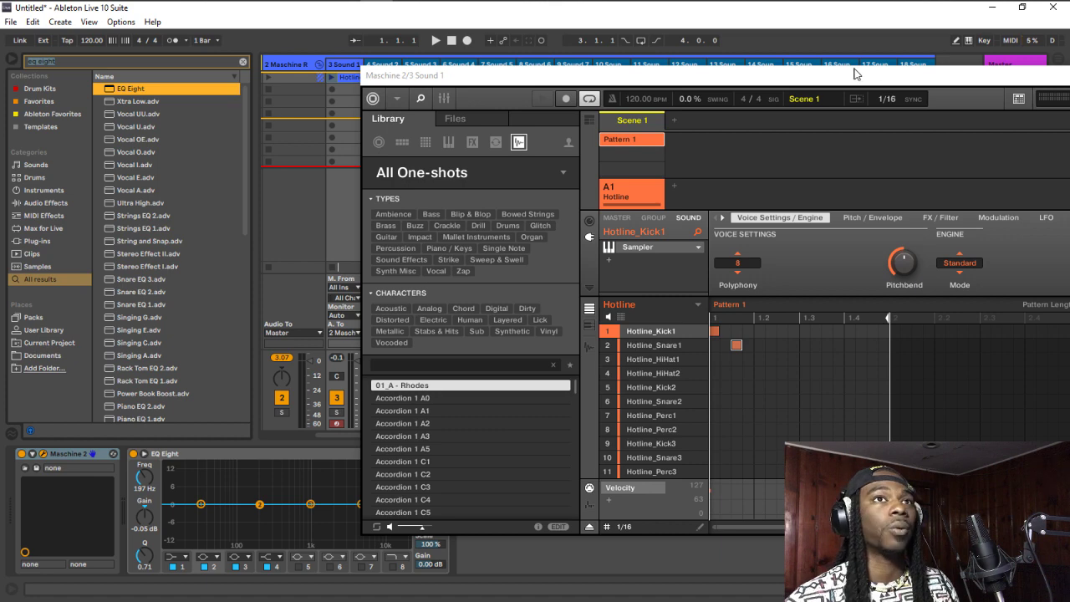
Star Accordion 1 A1, A5, C4, G3 and Accordion 2 A0, A2, A4 one-shots
drag(855, 74, 711, 70)
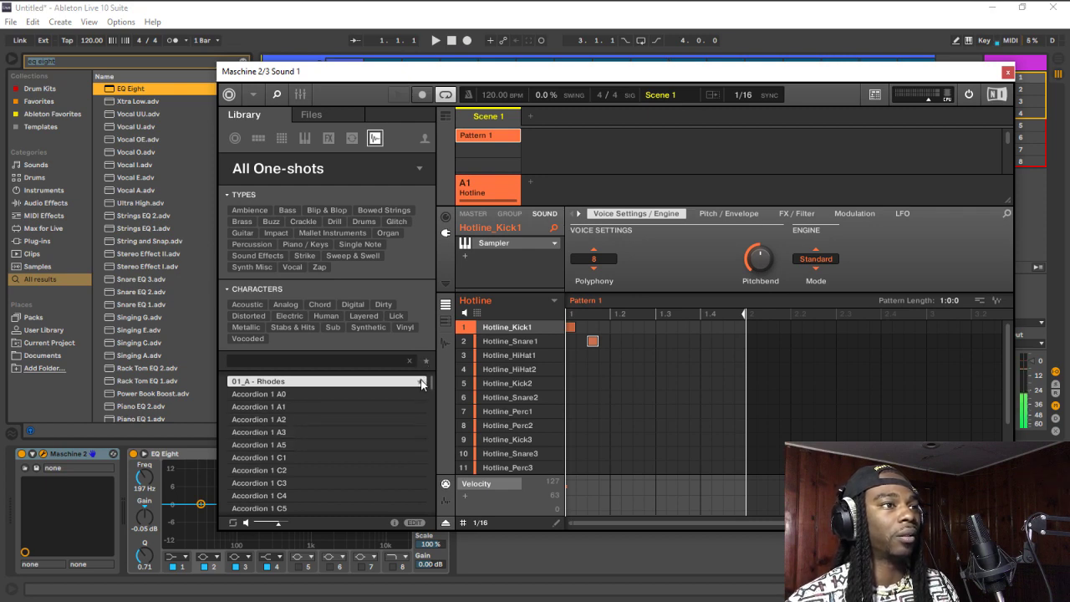
click(418, 409)
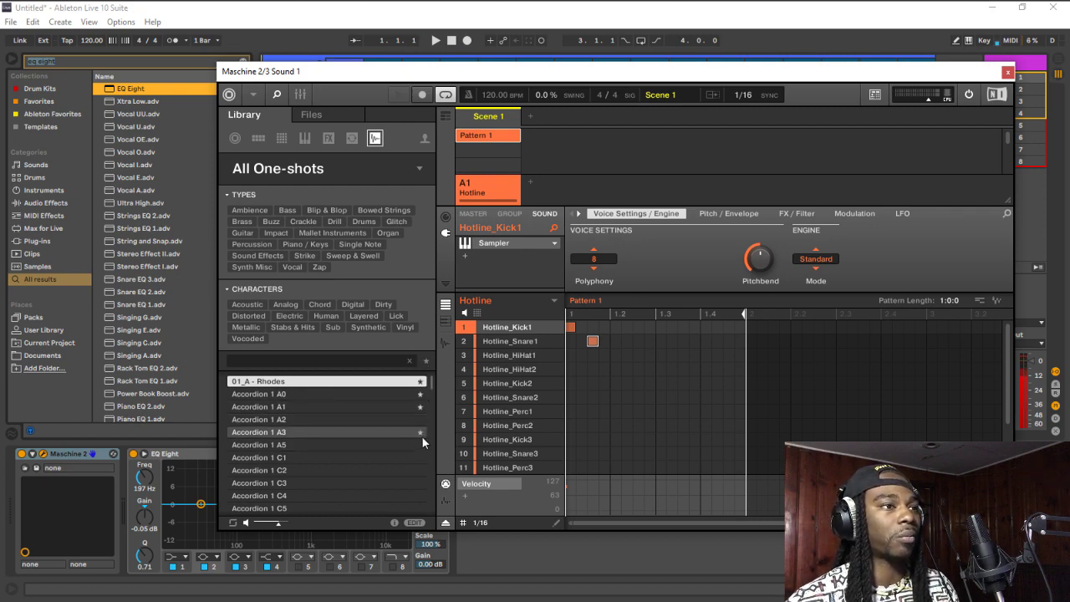
click(419, 441)
click(419, 495)
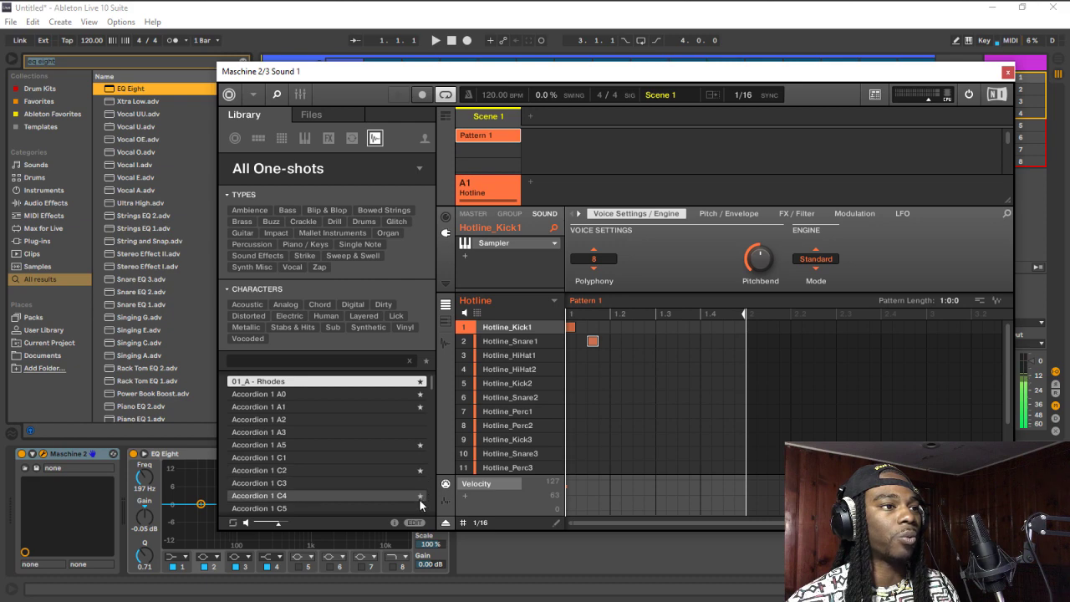
scroll(422, 435, down, 3)
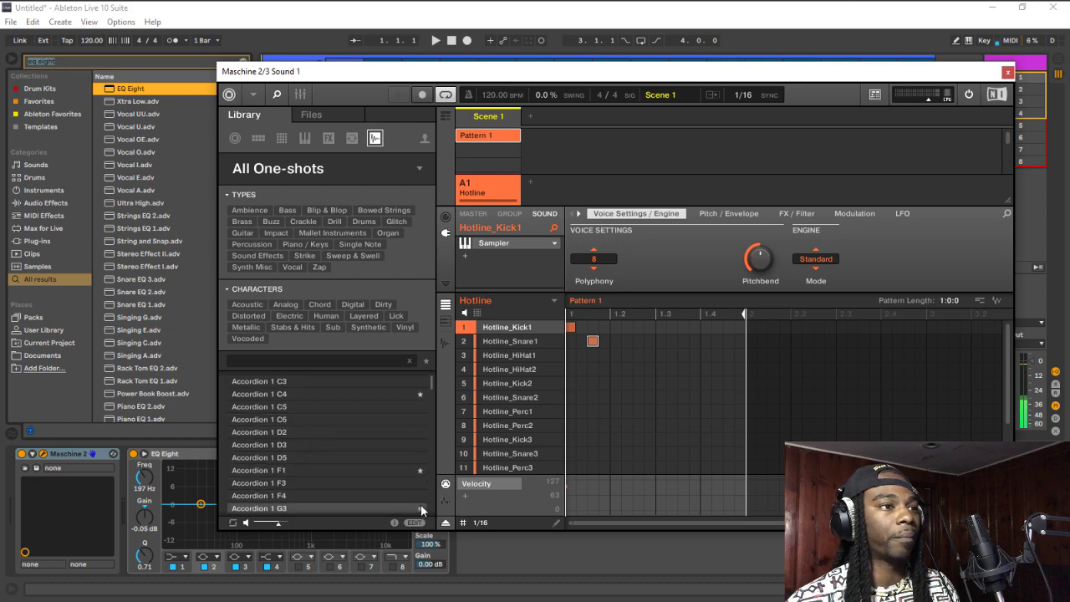
click(420, 508)
scroll(410, 418, down, 3)
click(420, 433)
click(419, 457)
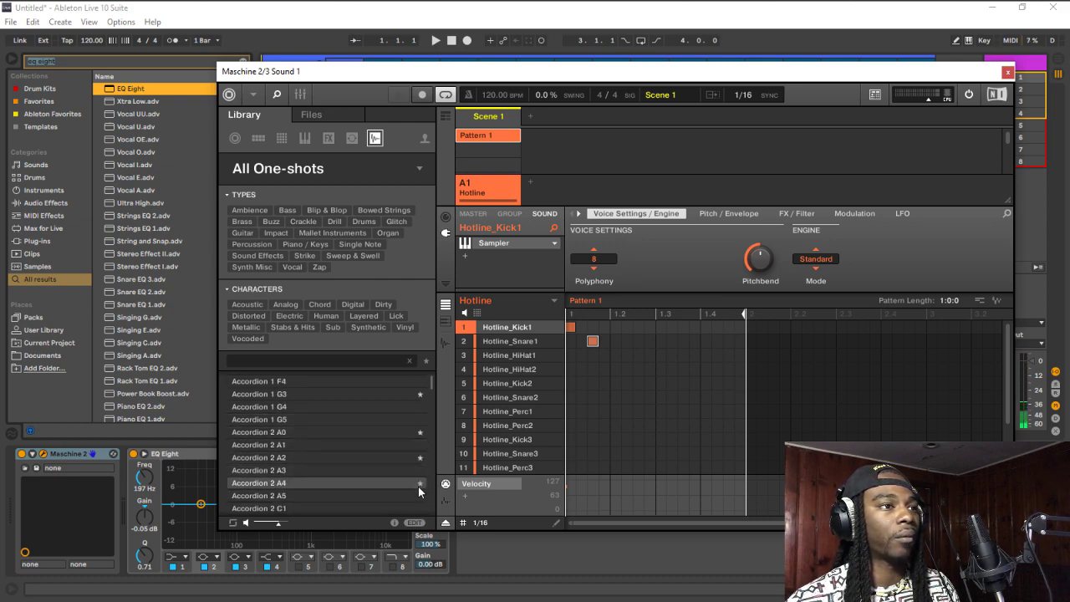
click(419, 484)
Filter the one-shots to starred items only and scroll through the list
click(427, 362)
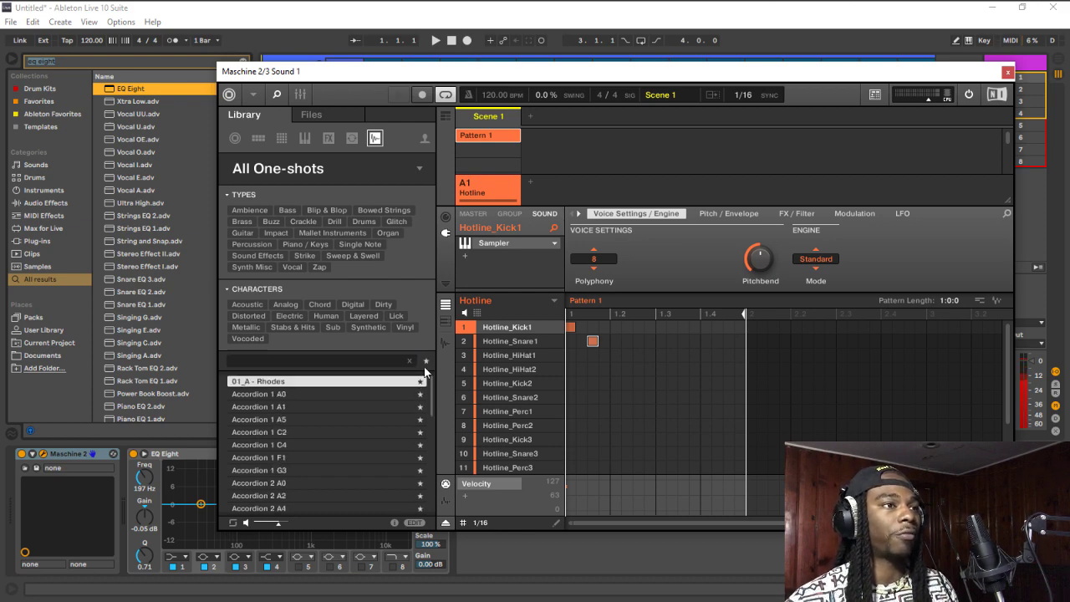
scroll(393, 427, down, 5)
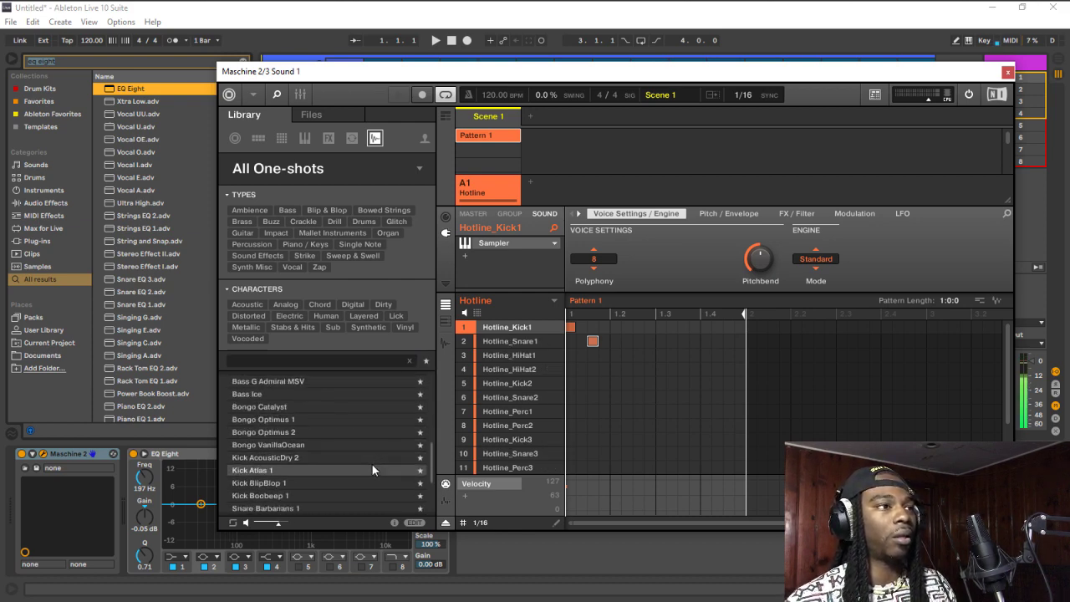
scroll(376, 443, up, 4)
scroll(401, 389, down, 3)
scroll(405, 393, down, 2)
scroll(400, 408, up, 6)
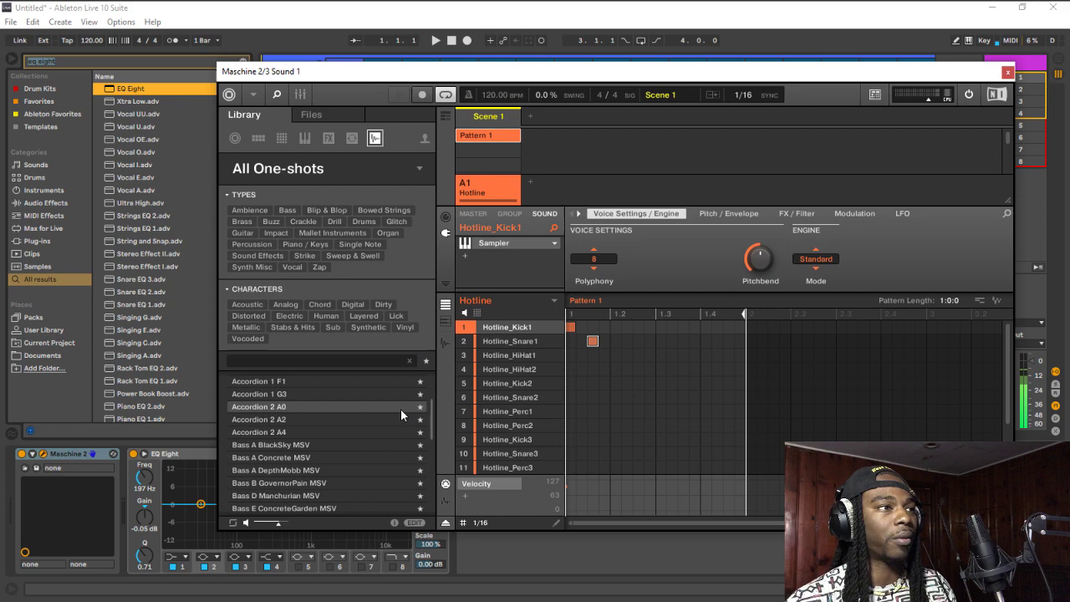
Filter Maschine's one-shots to the Drums > Kick type
click(378, 168)
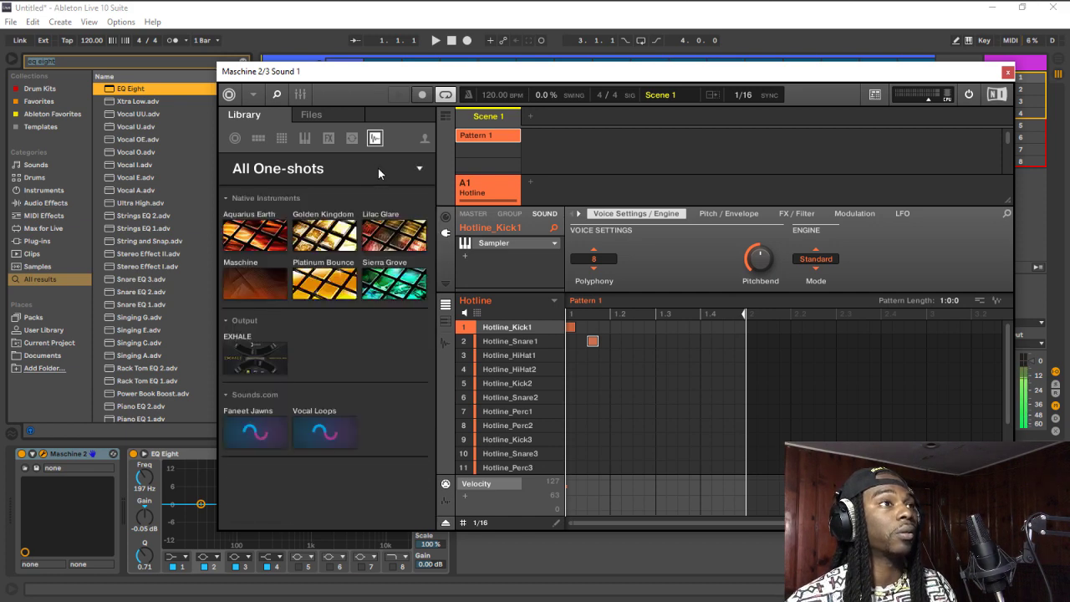
click(414, 171)
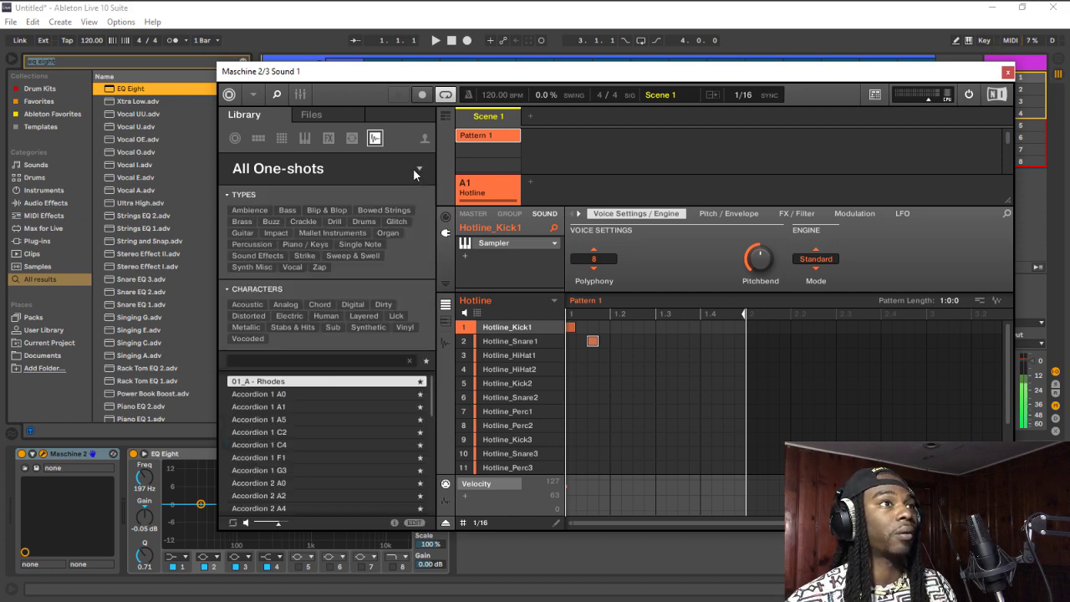
click(363, 222)
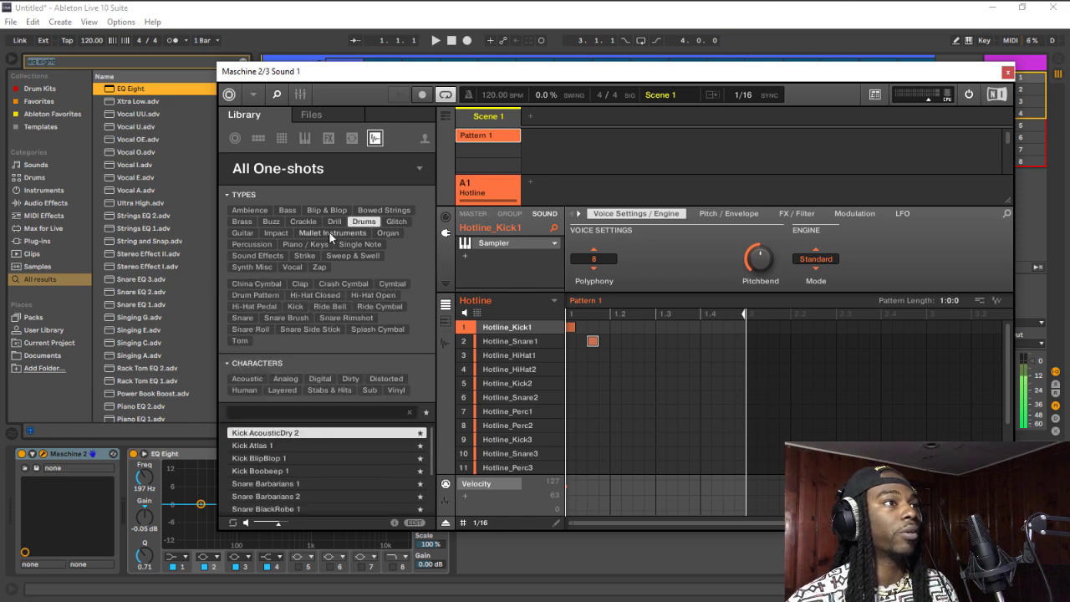
click(295, 306)
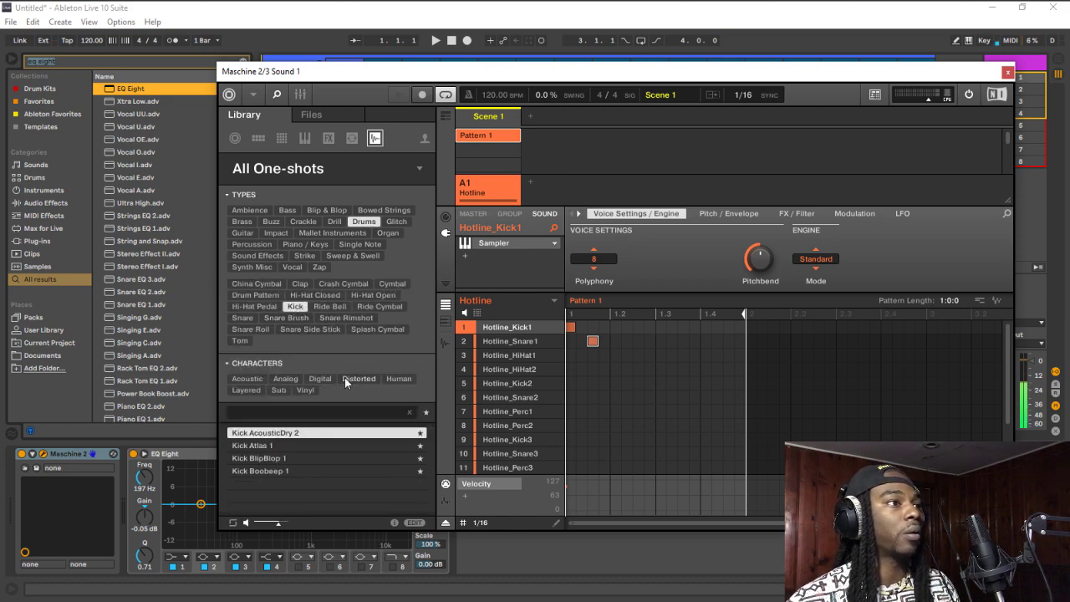
Show all kick one-shots, browse the list, then filter back to starred kicks
click(426, 412)
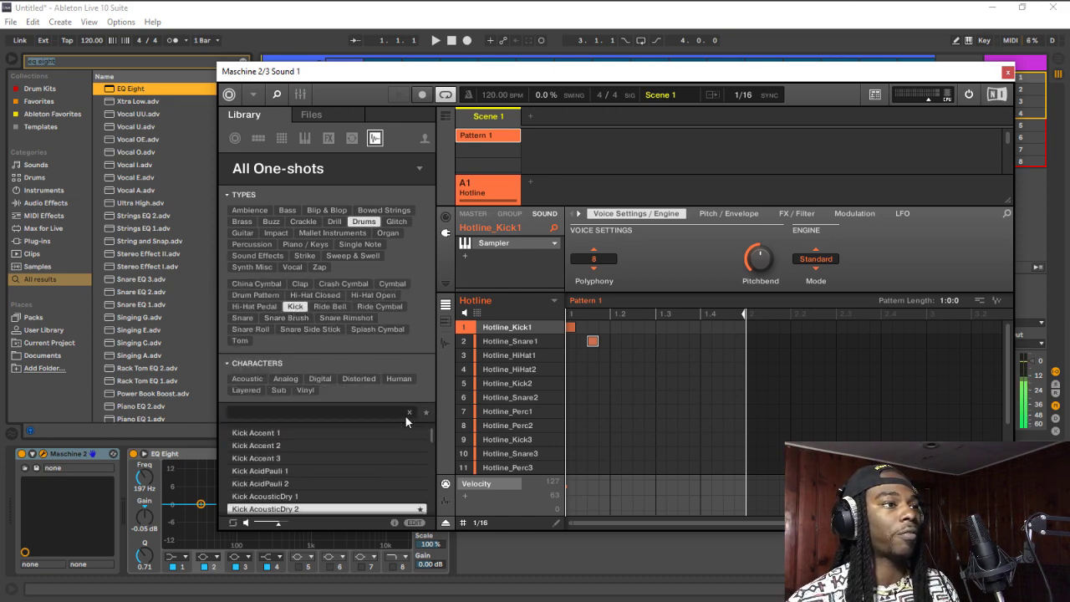
click(227, 362)
scroll(331, 415, down, 3)
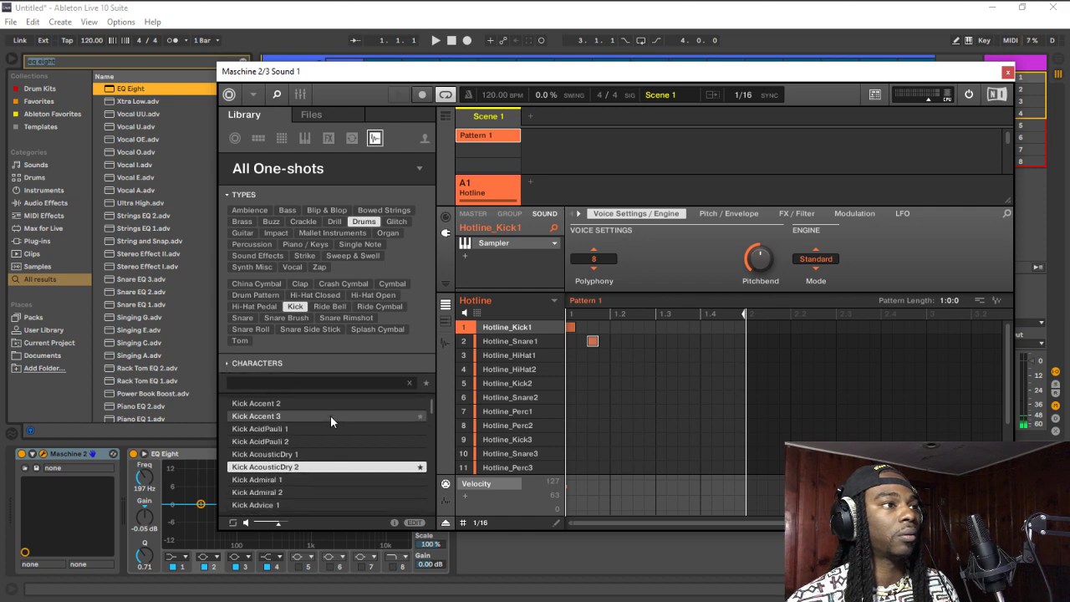
scroll(414, 434, down, 3)
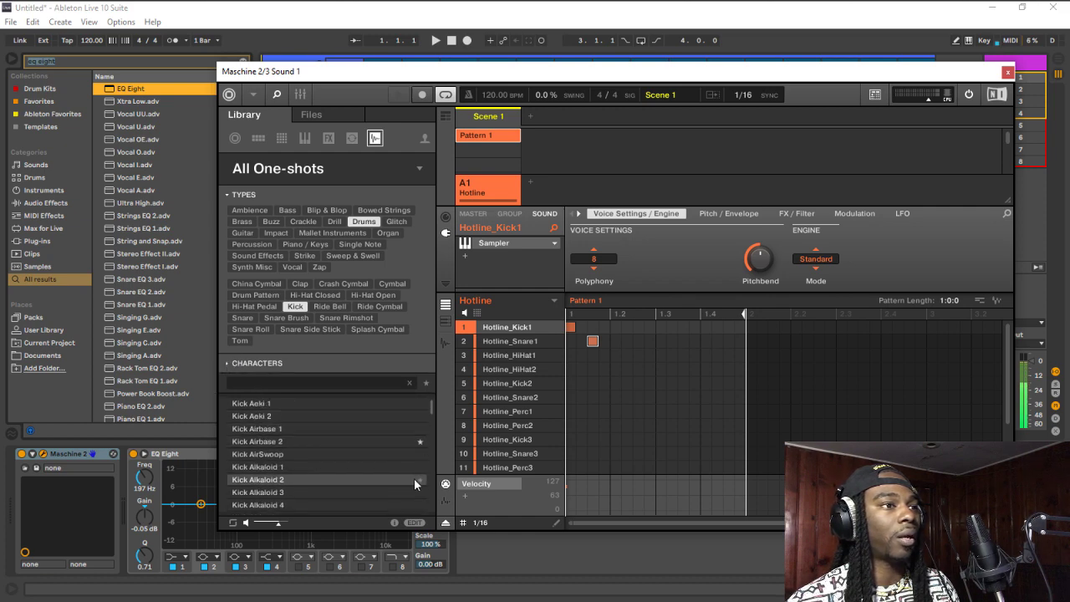
scroll(421, 484, down, 3)
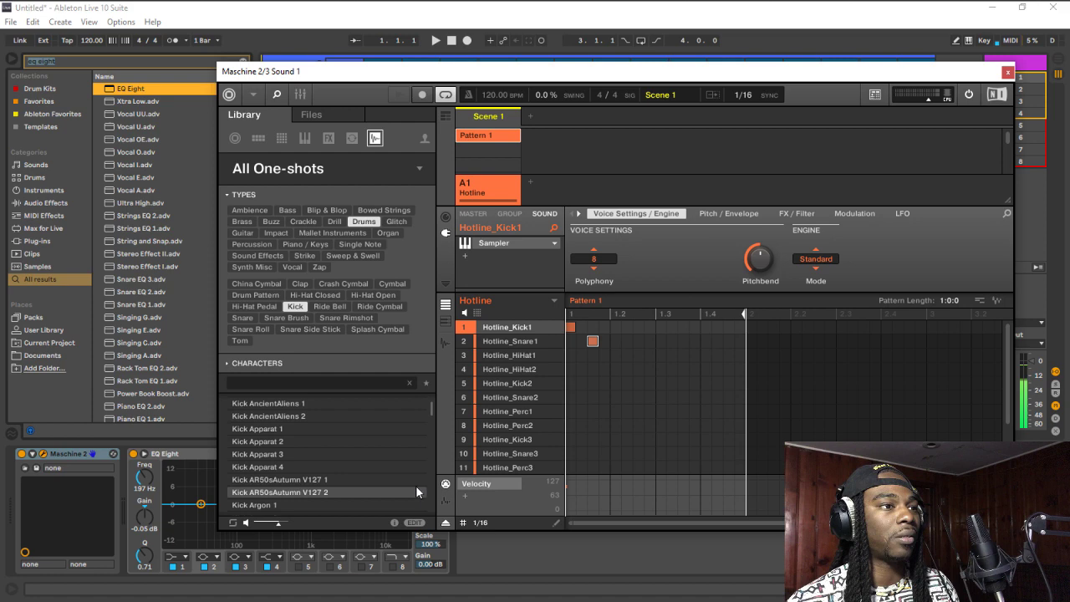
scroll(422, 474, down, 5)
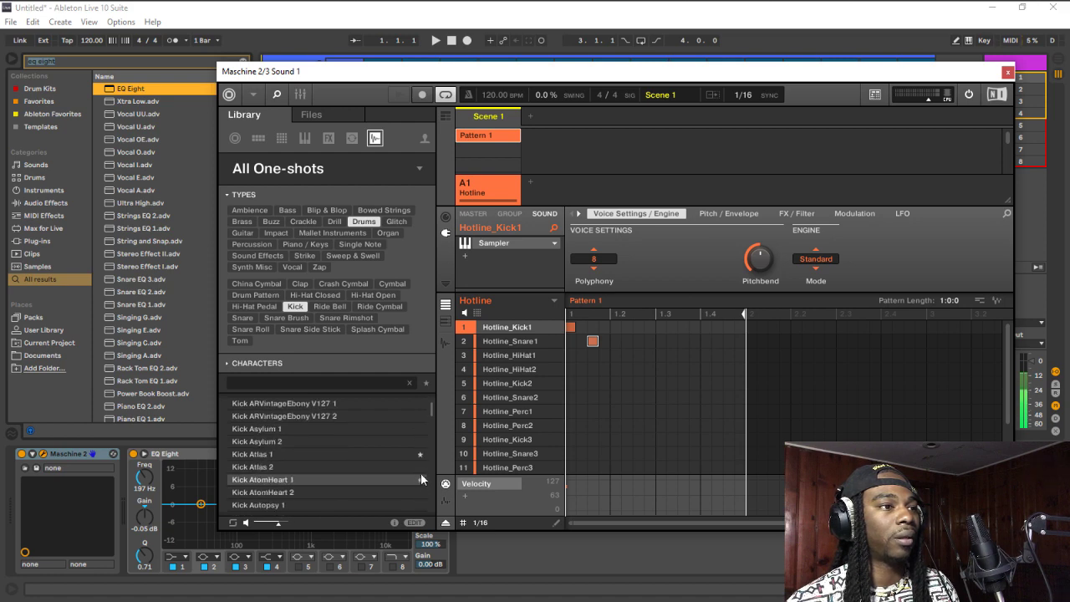
scroll(420, 485, down, 5)
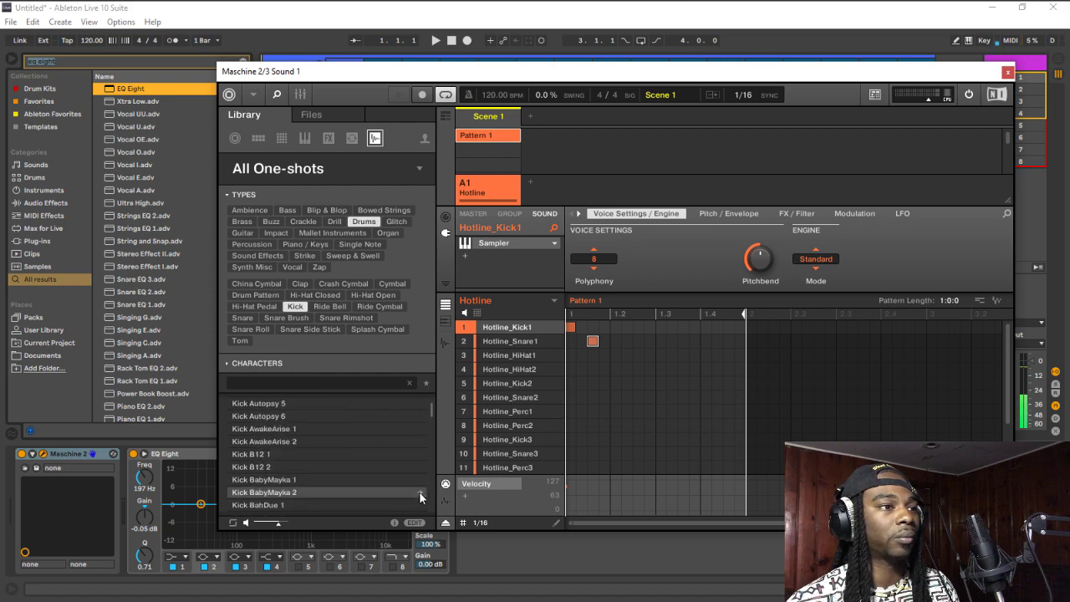
scroll(419, 493, down, 5)
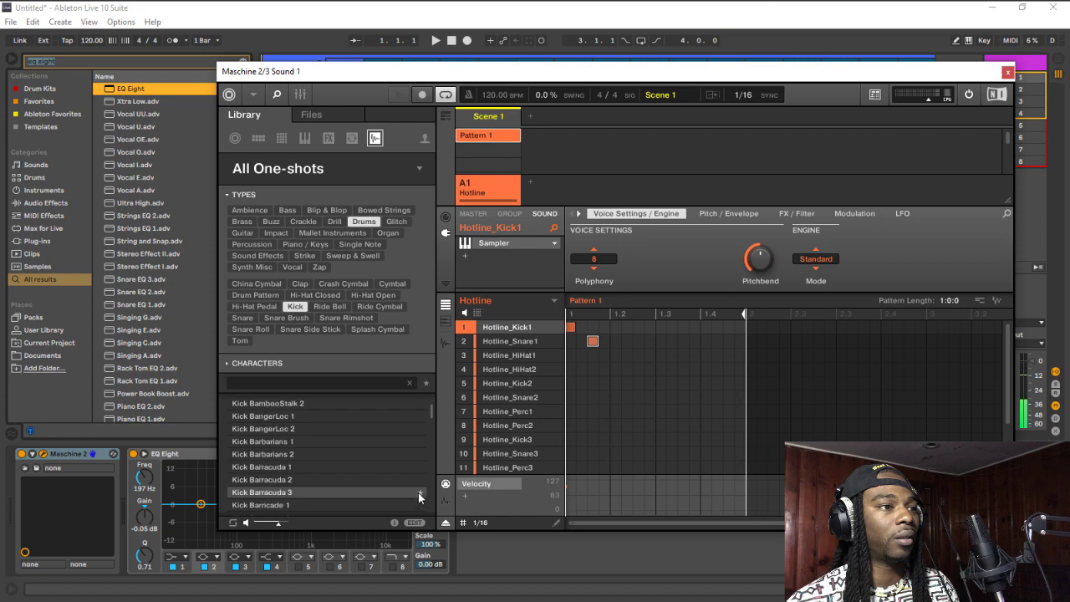
scroll(428, 451, up, 15)
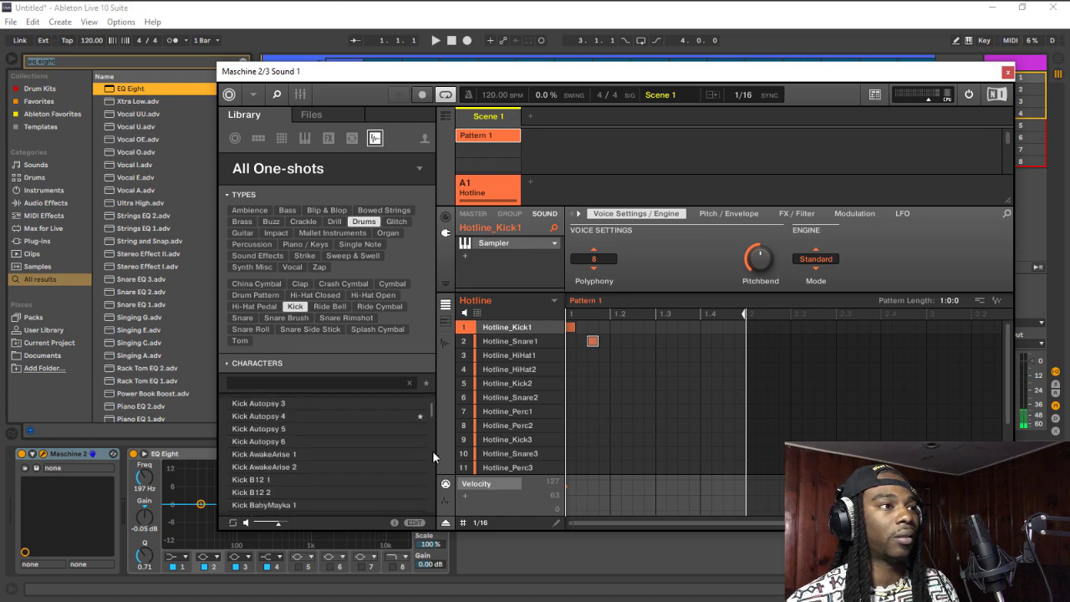
click(426, 383)
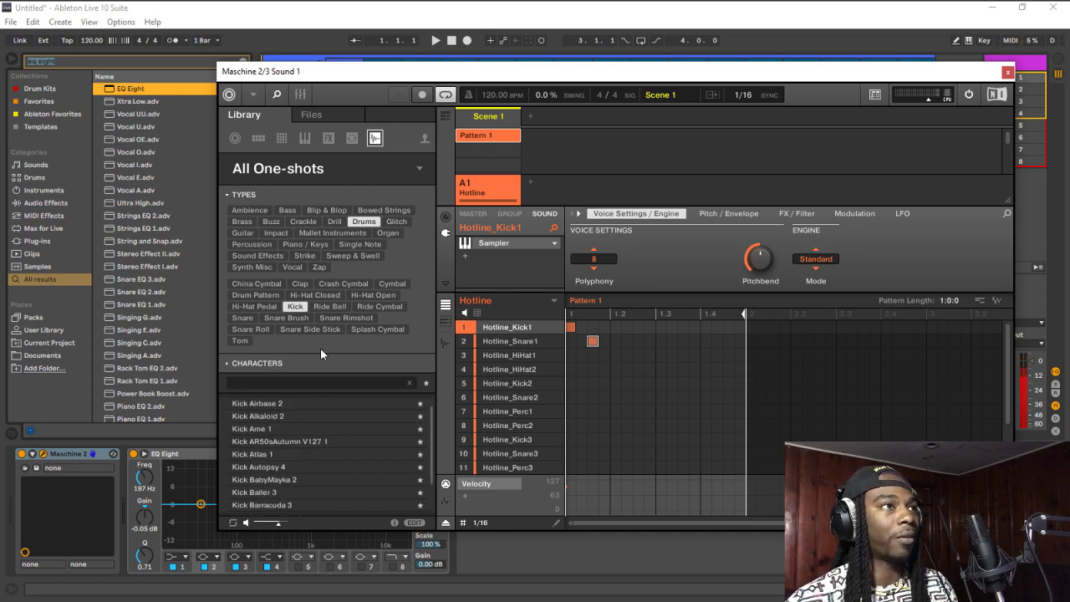
click(392, 169)
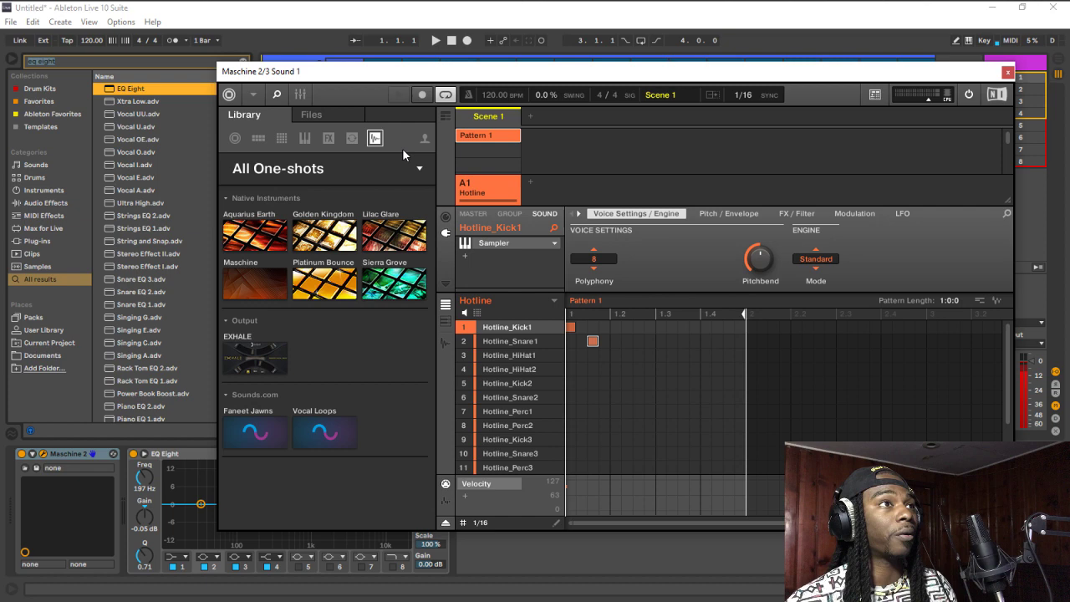
Switch to user-library one-shots and open the Drums That Knock 6 kit
click(421, 140)
click(423, 139)
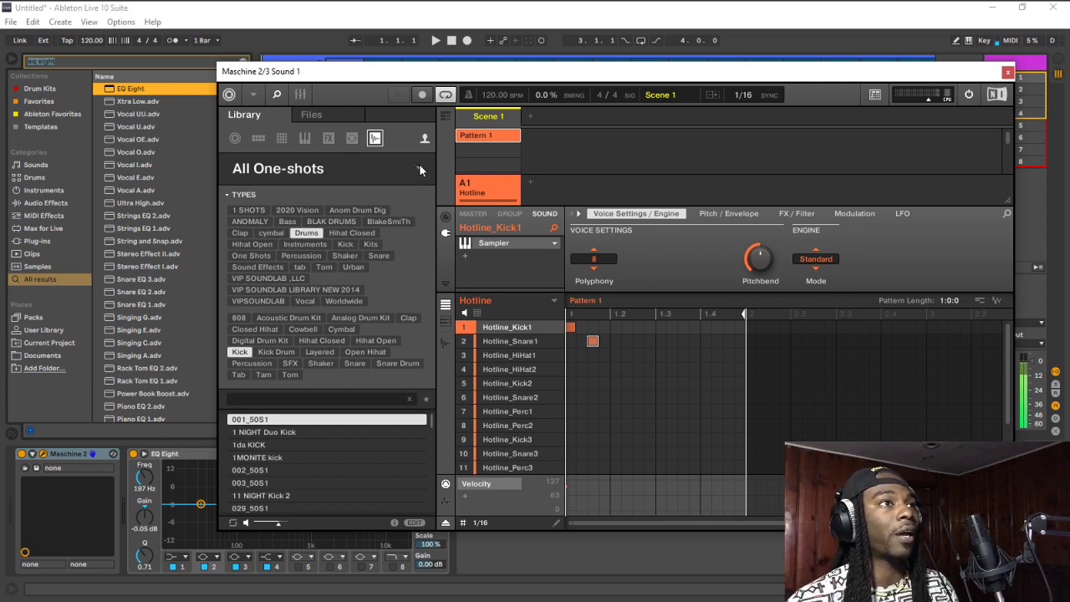
click(419, 169)
scroll(313, 343, down, 5)
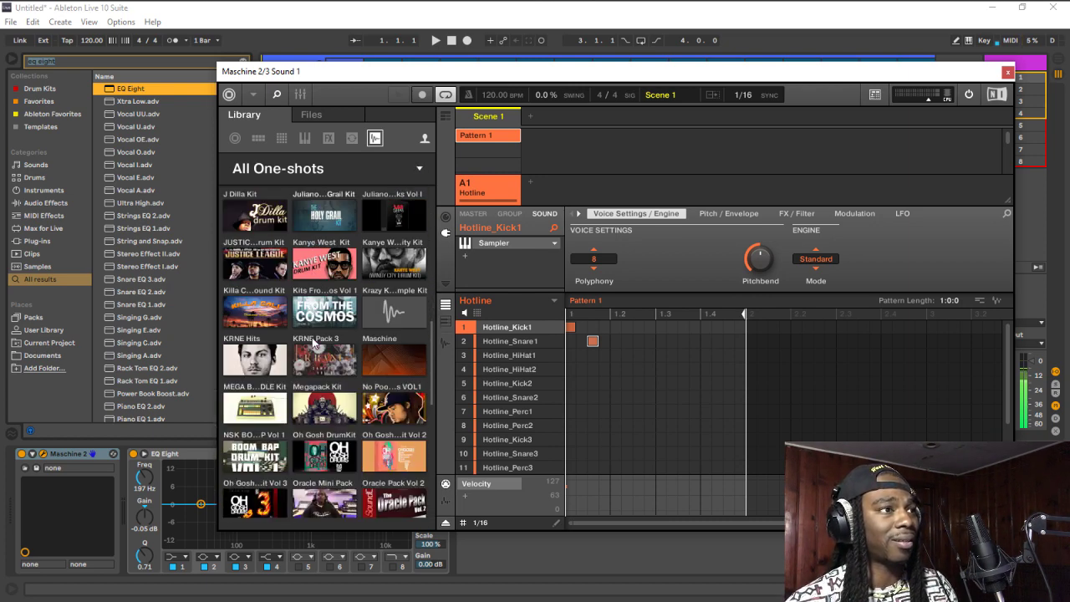
scroll(313, 343, up, 6)
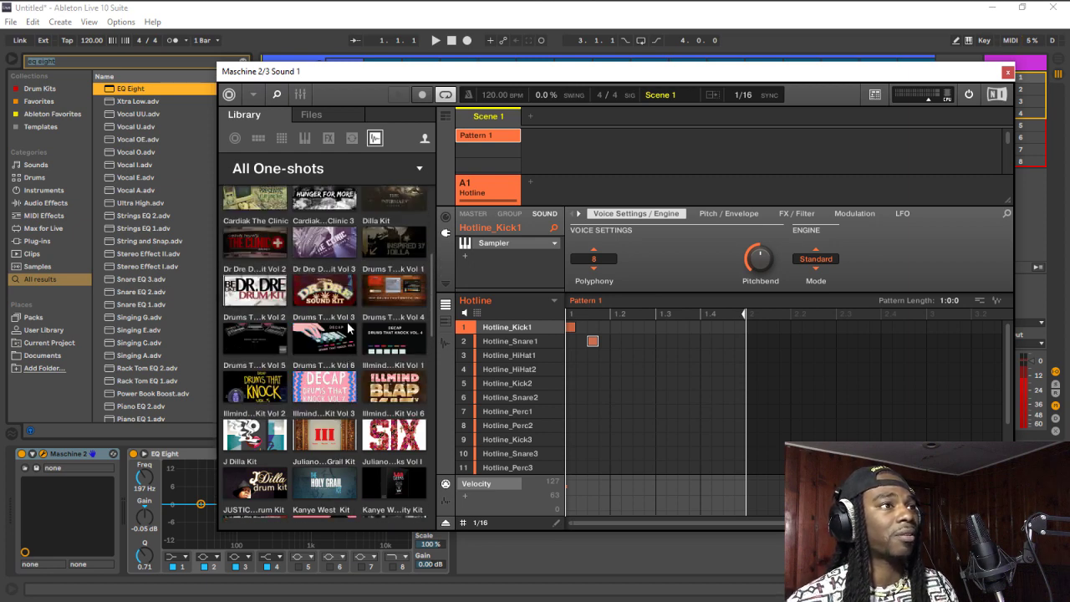
click(321, 382)
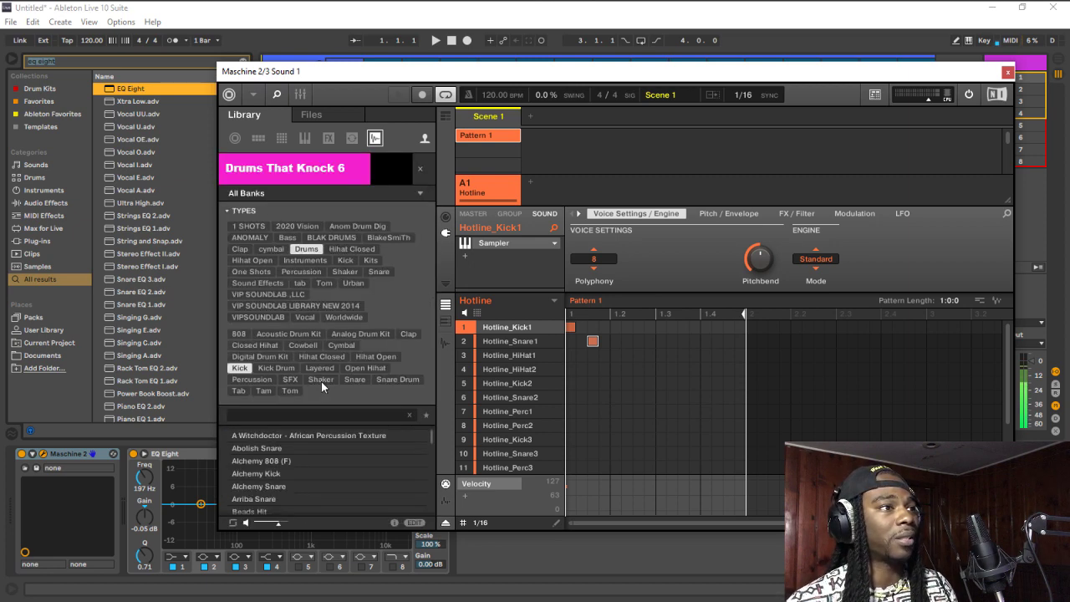
scroll(321, 382, down, 3)
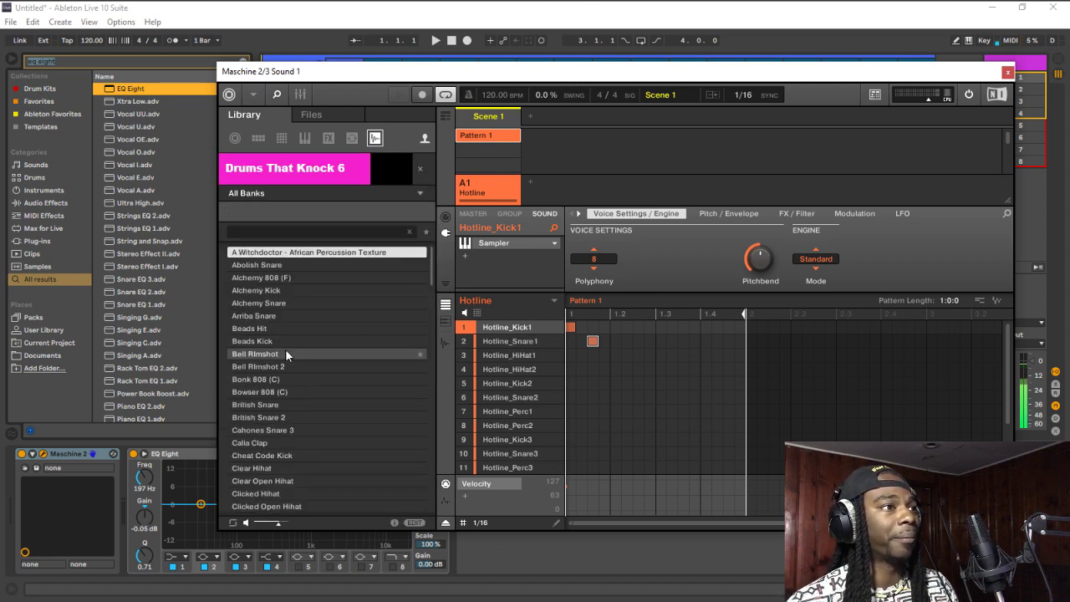
Star seven one-shots, from African Percussion Texture and Alchemy Kick to Clicked Hihat
click(421, 253)
click(419, 290)
click(420, 327)
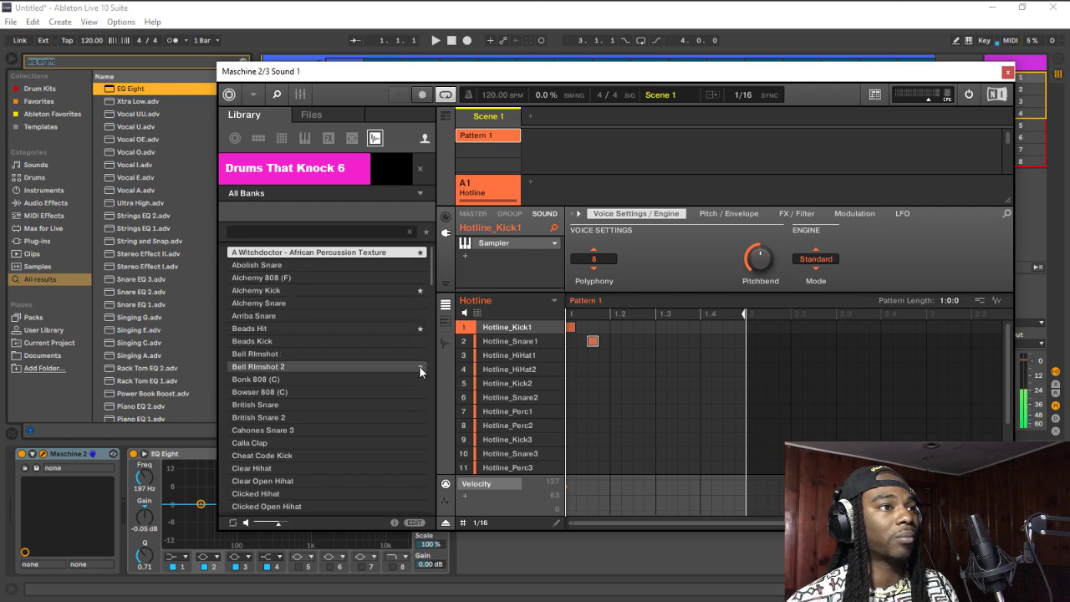
click(420, 366)
click(418, 405)
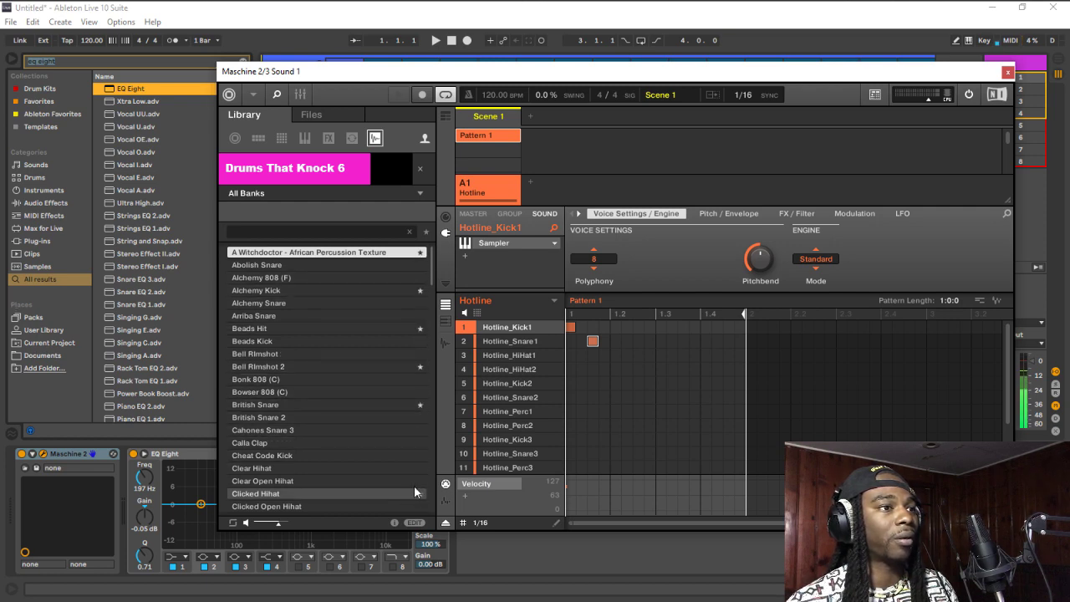
click(421, 469)
click(419, 493)
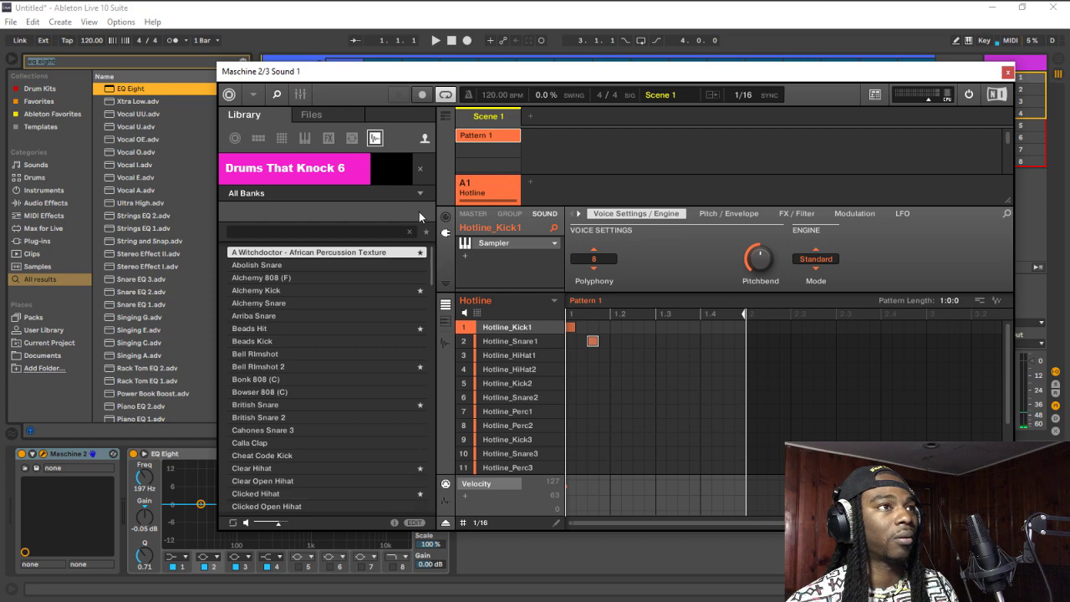
click(416, 191)
click(416, 192)
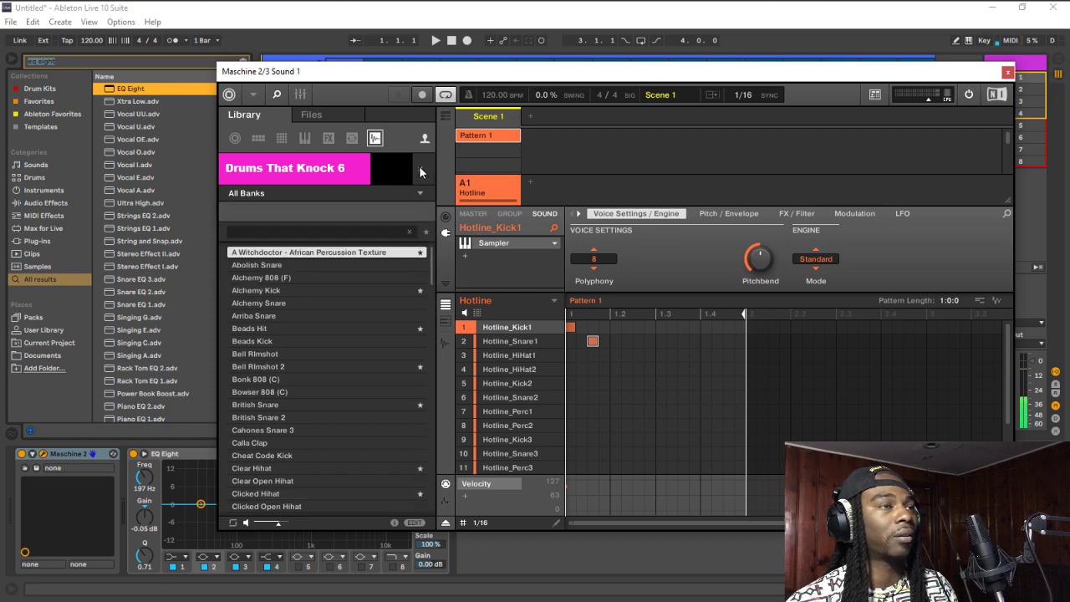
Clear the bank filter and show only starred one-shots across all banks
click(426, 232)
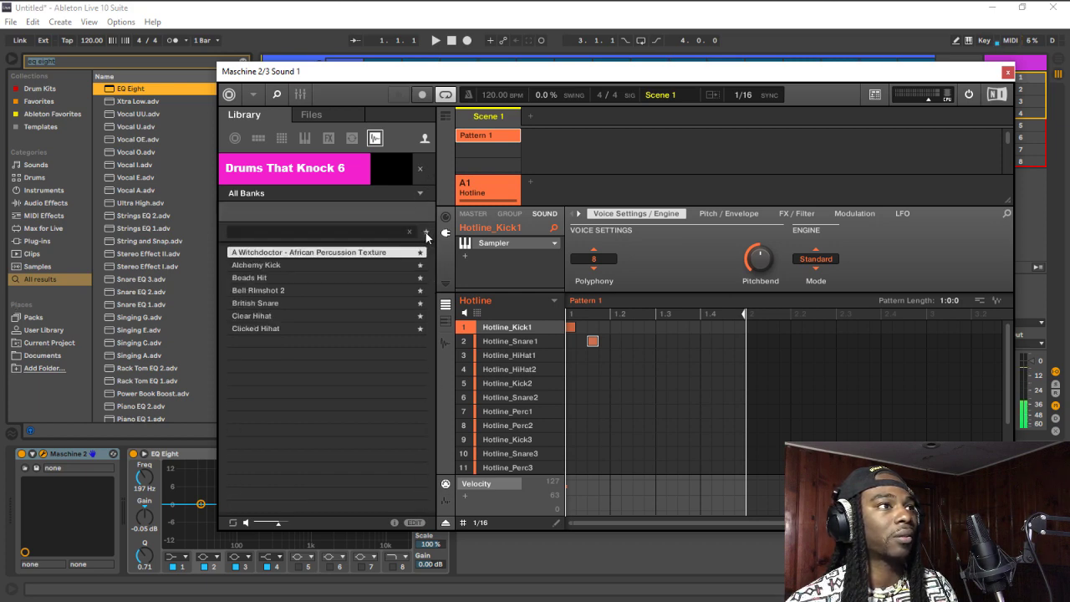
click(419, 169)
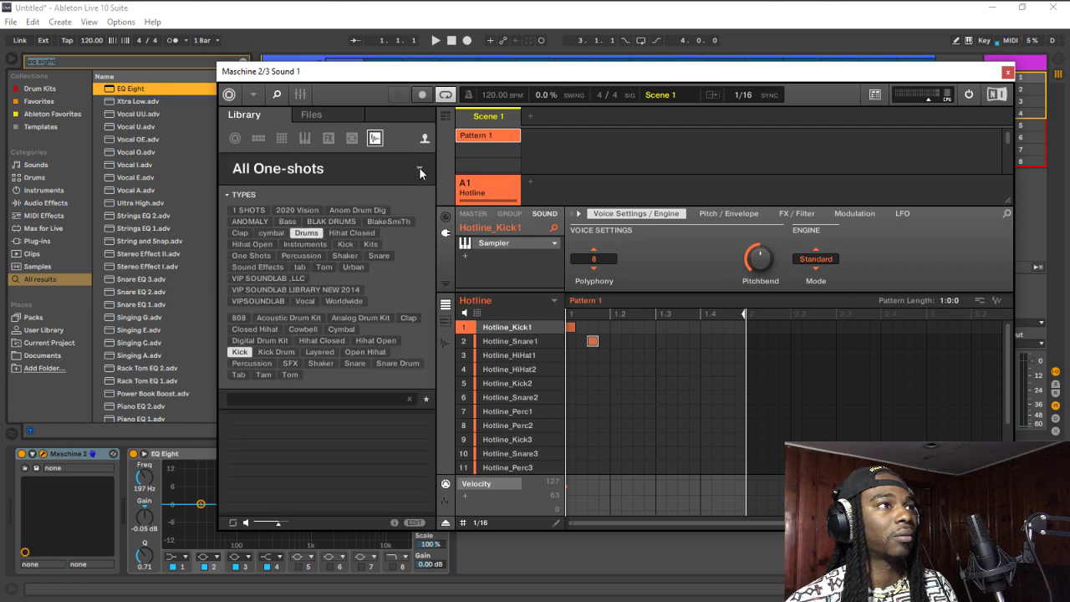
click(419, 168)
click(419, 168)
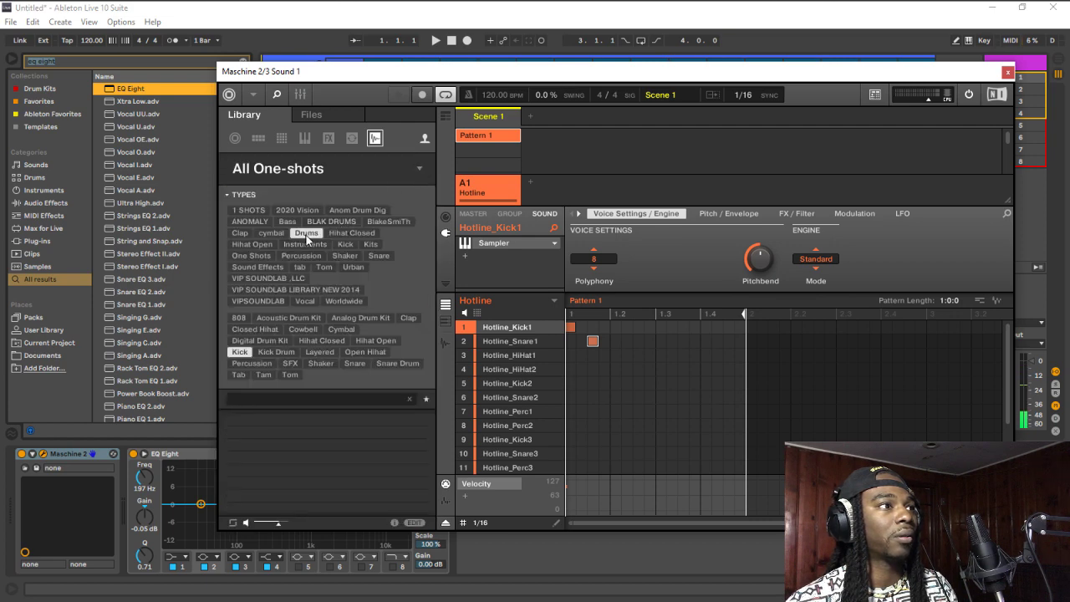
click(427, 399)
Pick Drums That Knock Vol 6 from the product bank grid to list its starred one-shots
click(422, 168)
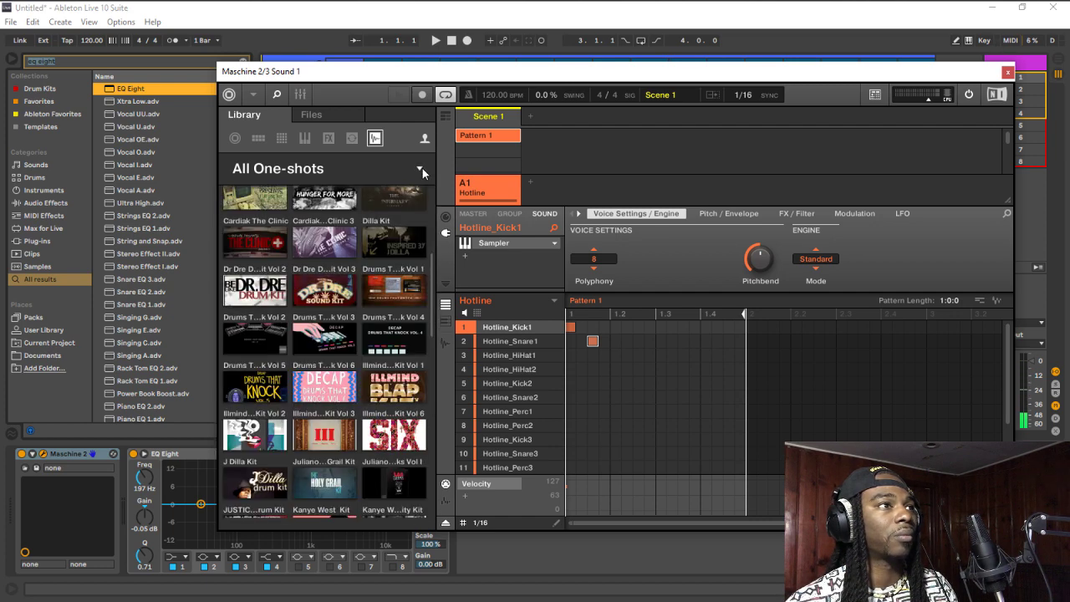
click(422, 168)
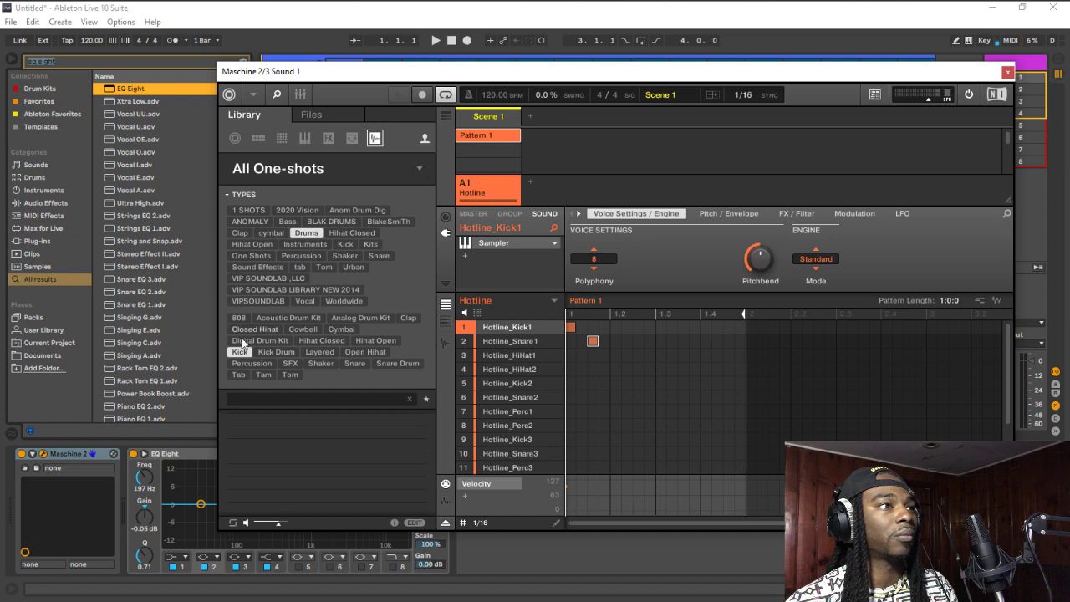
click(362, 169)
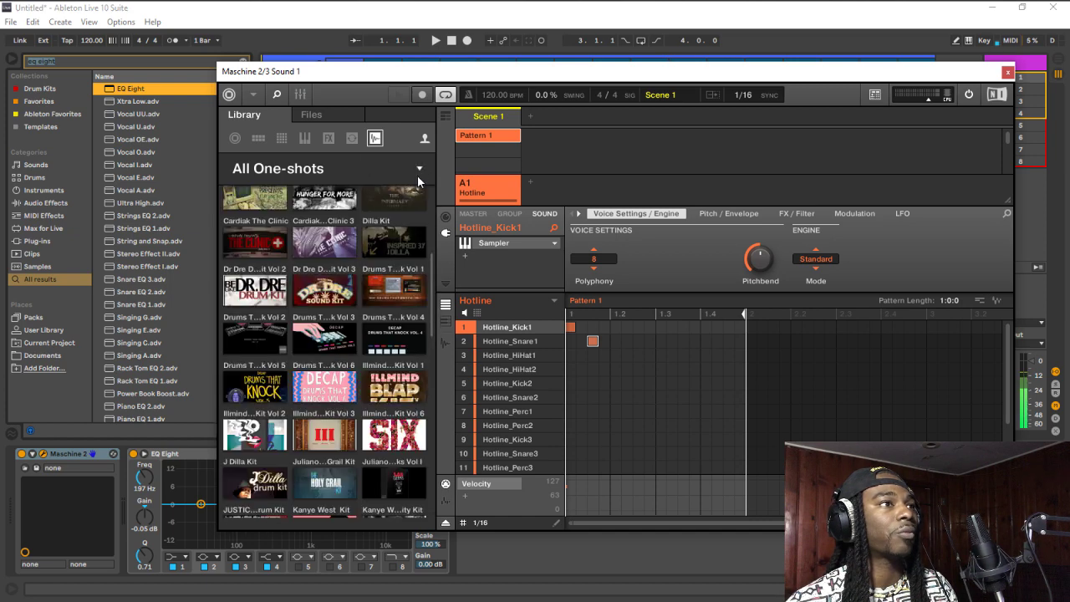
scroll(349, 280, down, 2)
scroll(350, 280, up, 2)
click(326, 260)
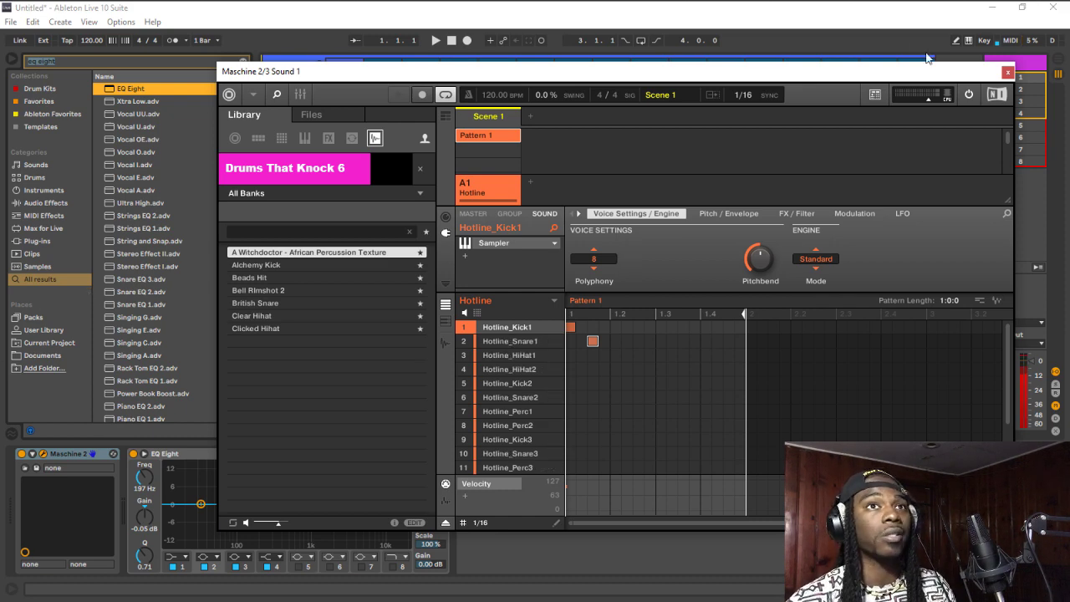
Close Maschine, clear the search, and drag Komplete Kontrol from Favorites onto a new track
click(1008, 72)
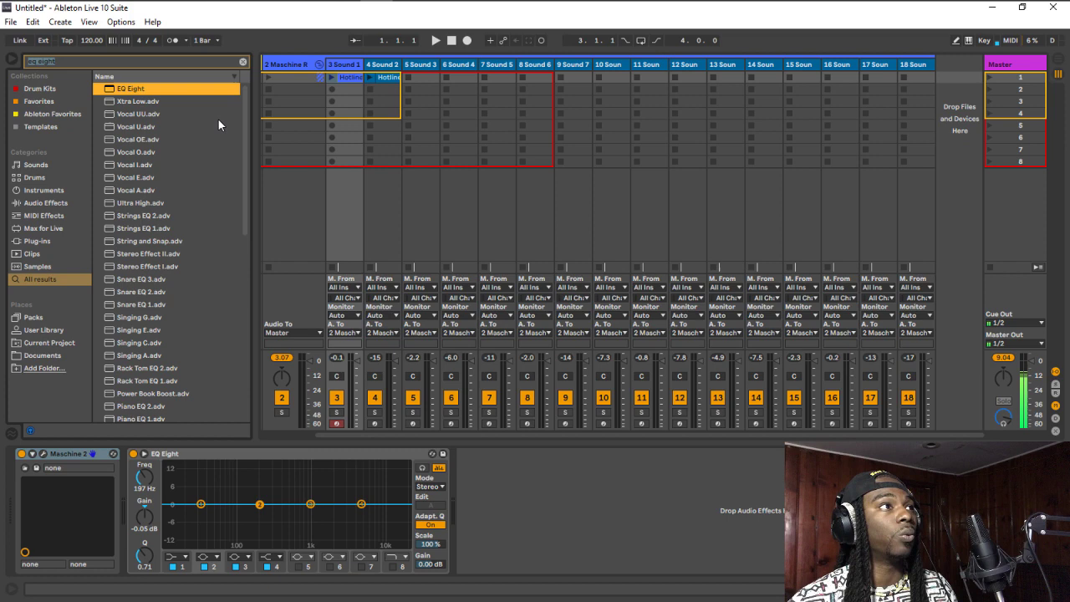
click(248, 61)
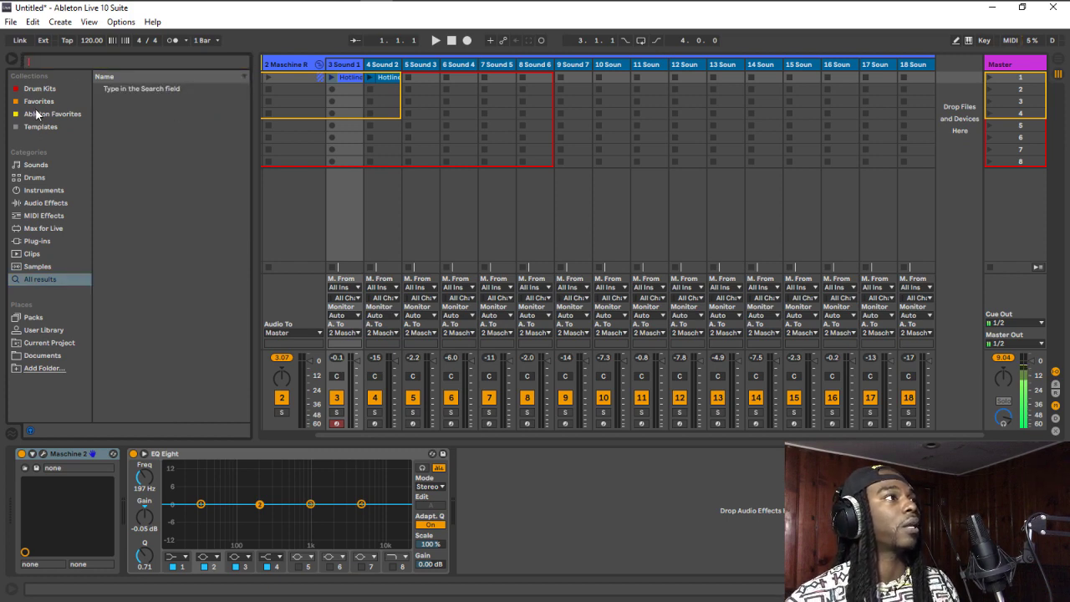
click(71, 117)
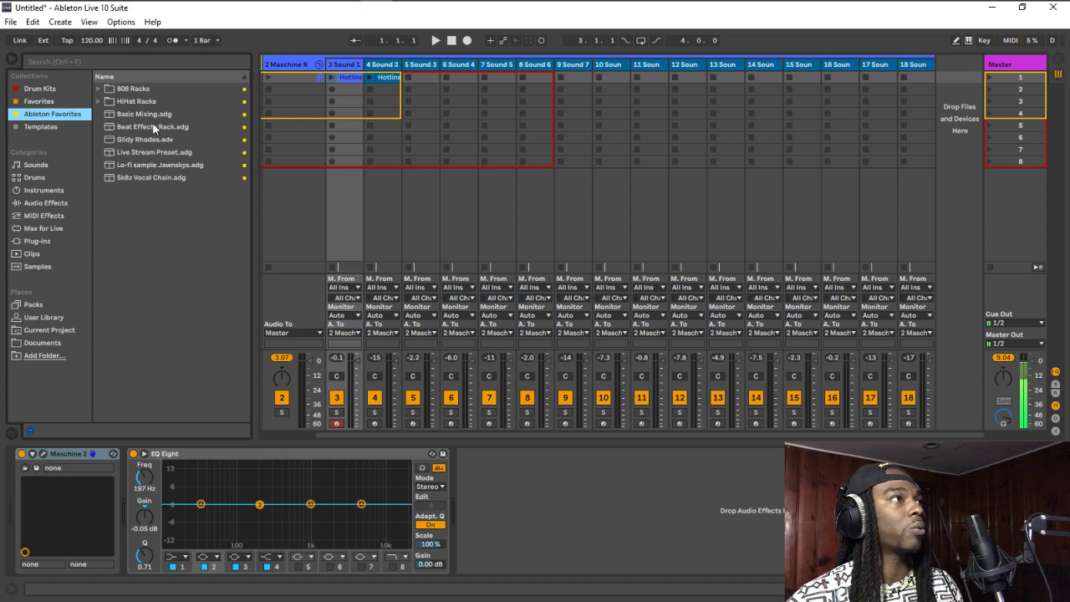
click(42, 101)
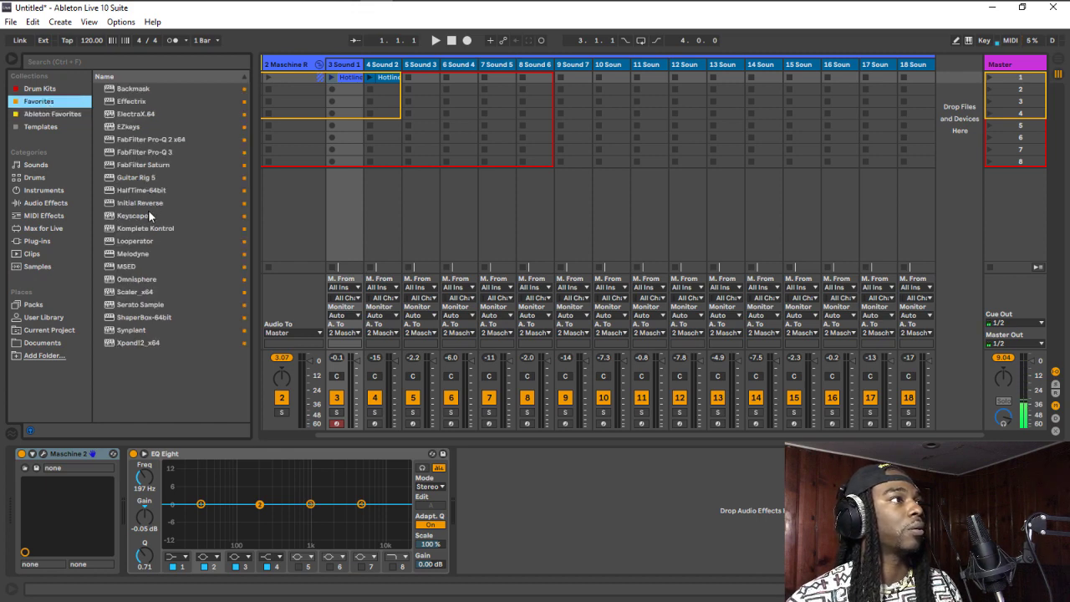
drag(148, 228, 955, 83)
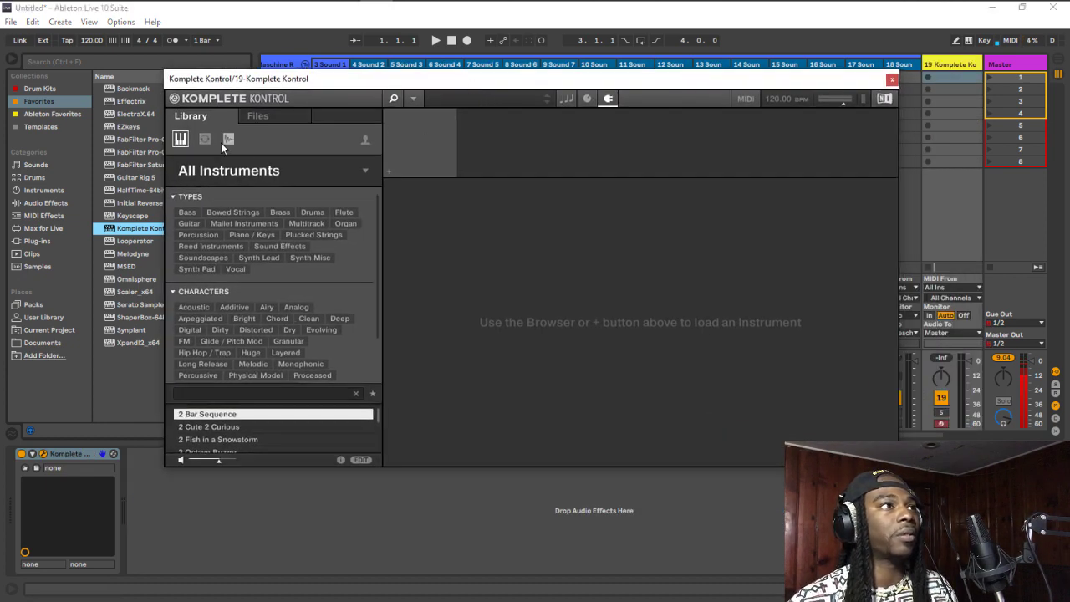
In Komplete Kontrol, show only starred instrument presets and load 1999A
click(230, 140)
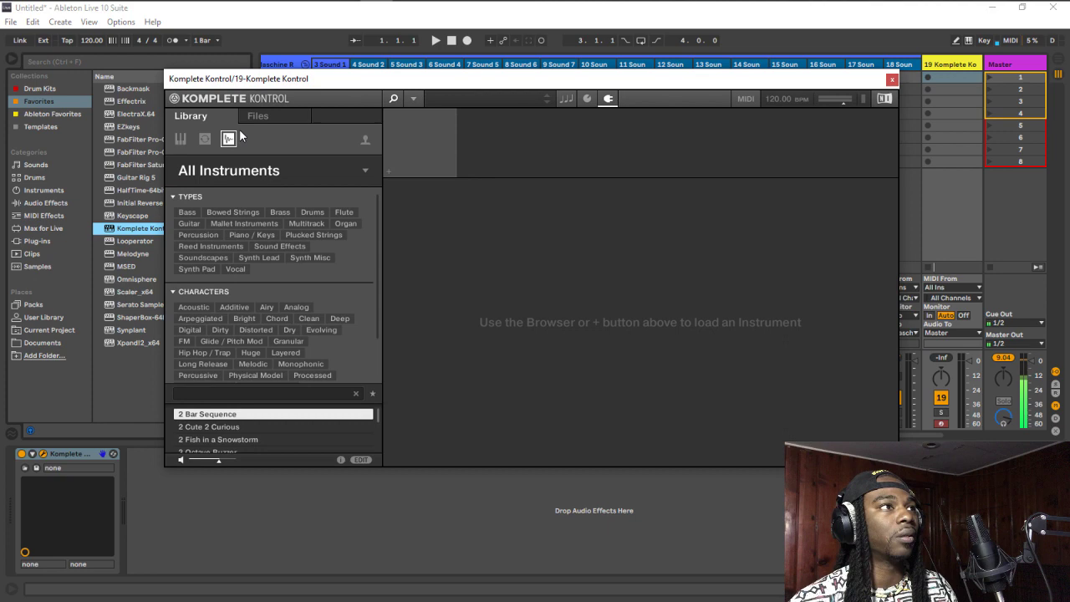
click(181, 138)
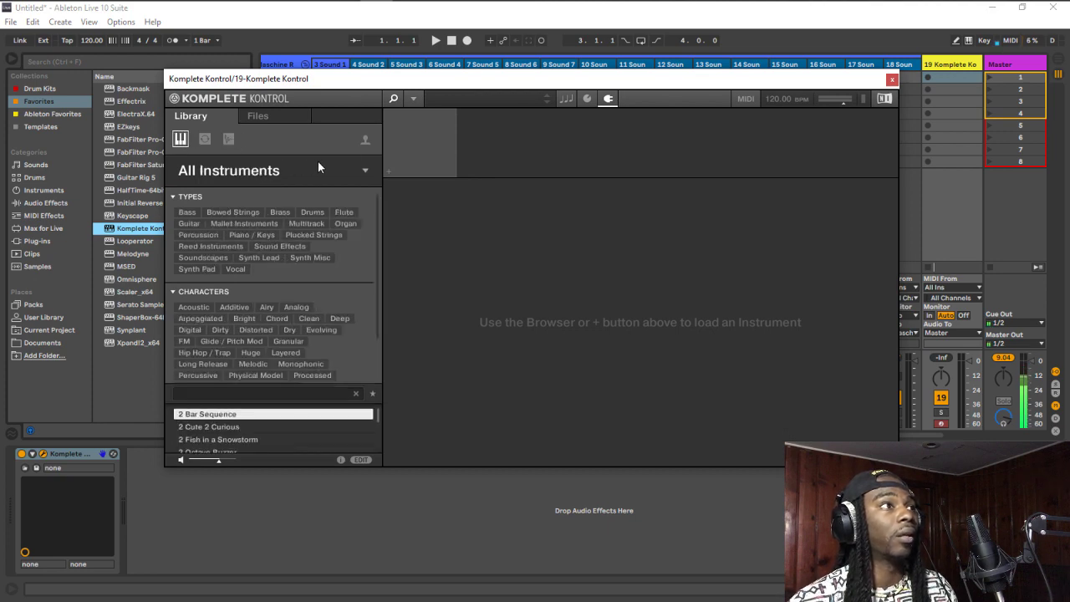
click(373, 395)
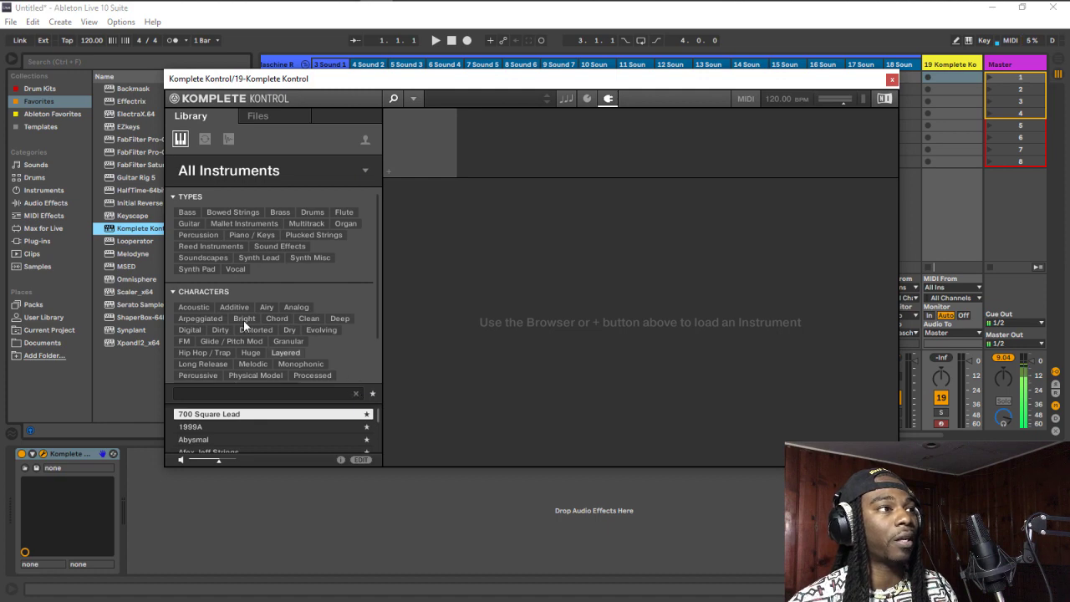
click(178, 291)
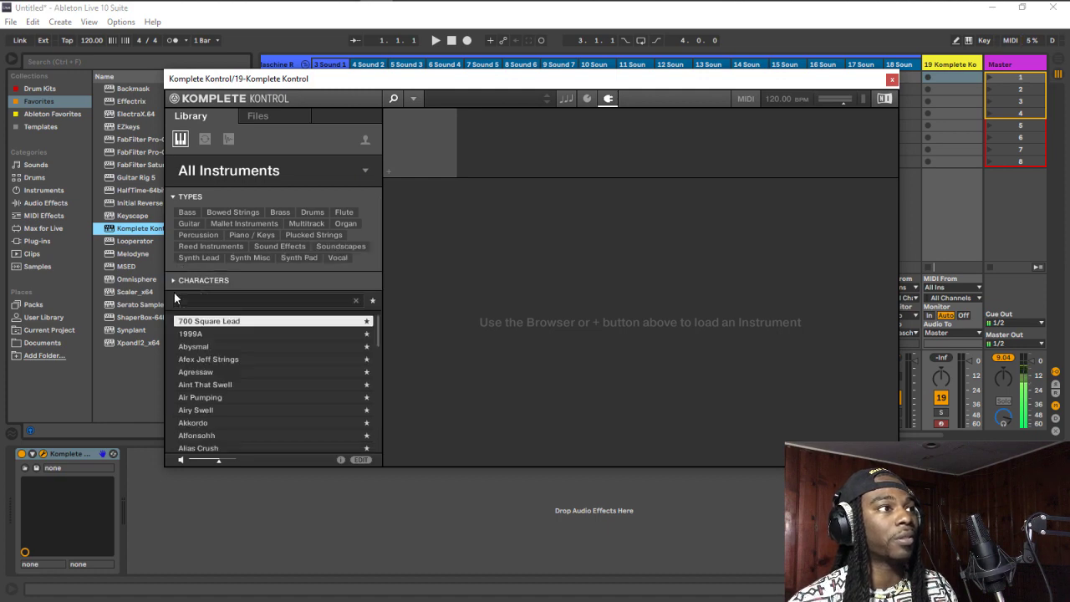
click(316, 336)
Step through starred presets to Airy Swell, then show all and switch to One-shots
click(314, 346)
click(313, 359)
click(313, 383)
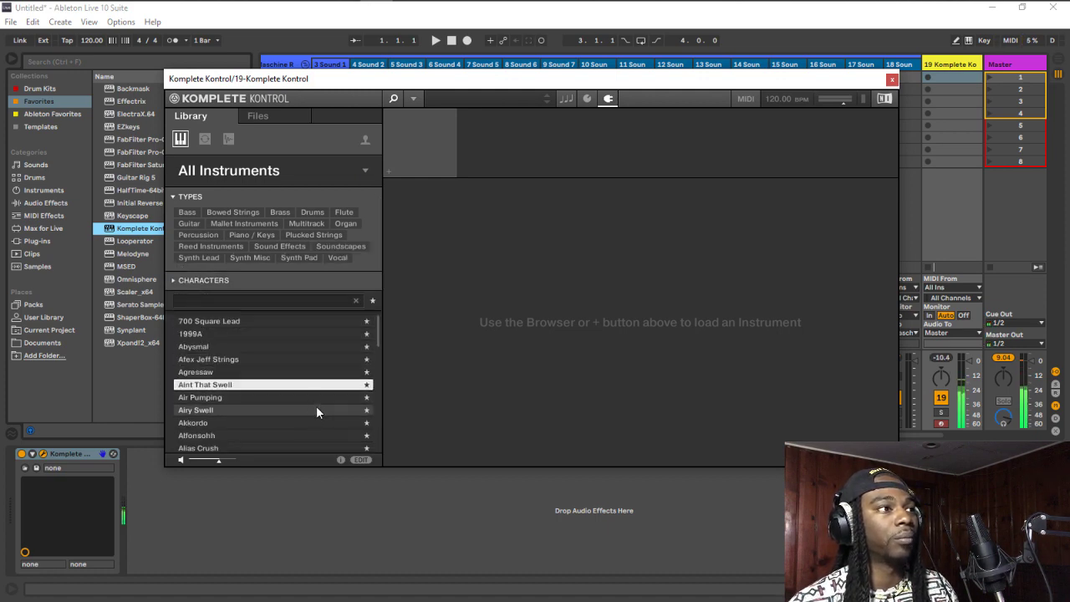
click(316, 409)
click(373, 300)
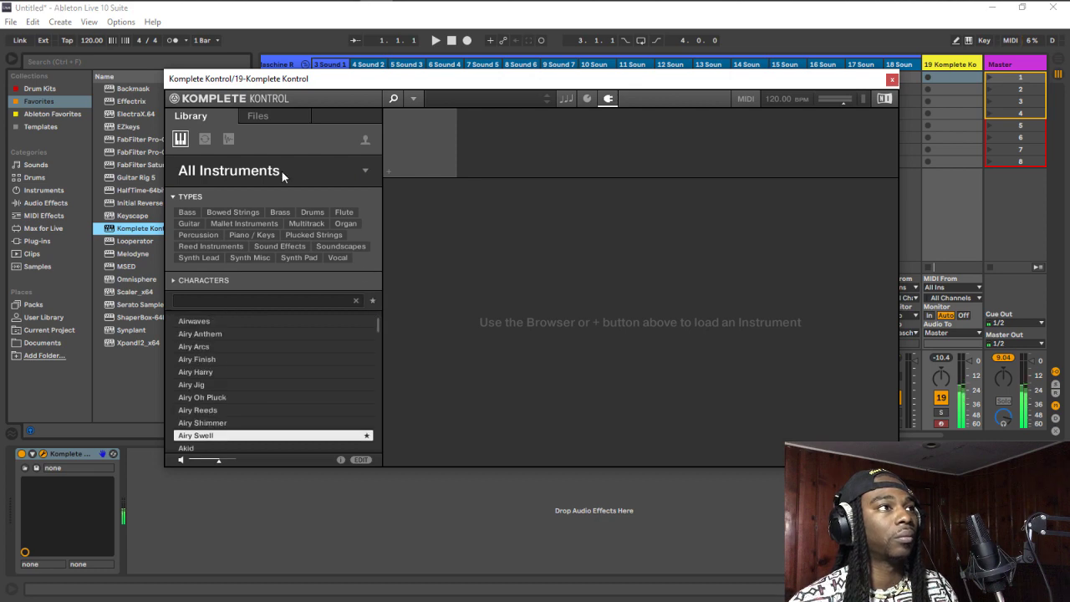
click(226, 139)
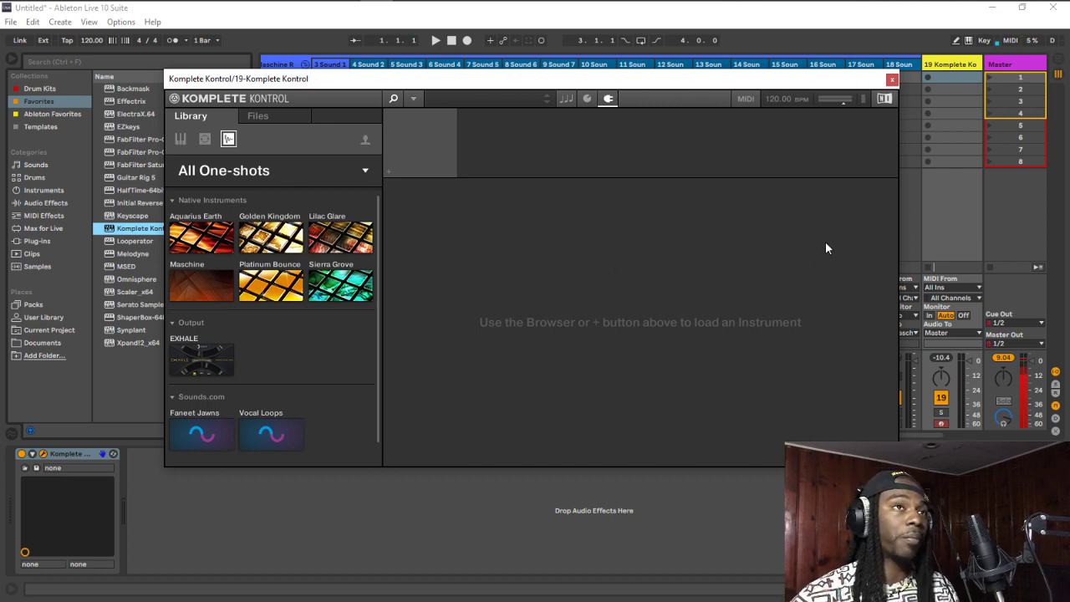
Close the Komplete Kontrol plugin window to return to the session mixer
click(892, 80)
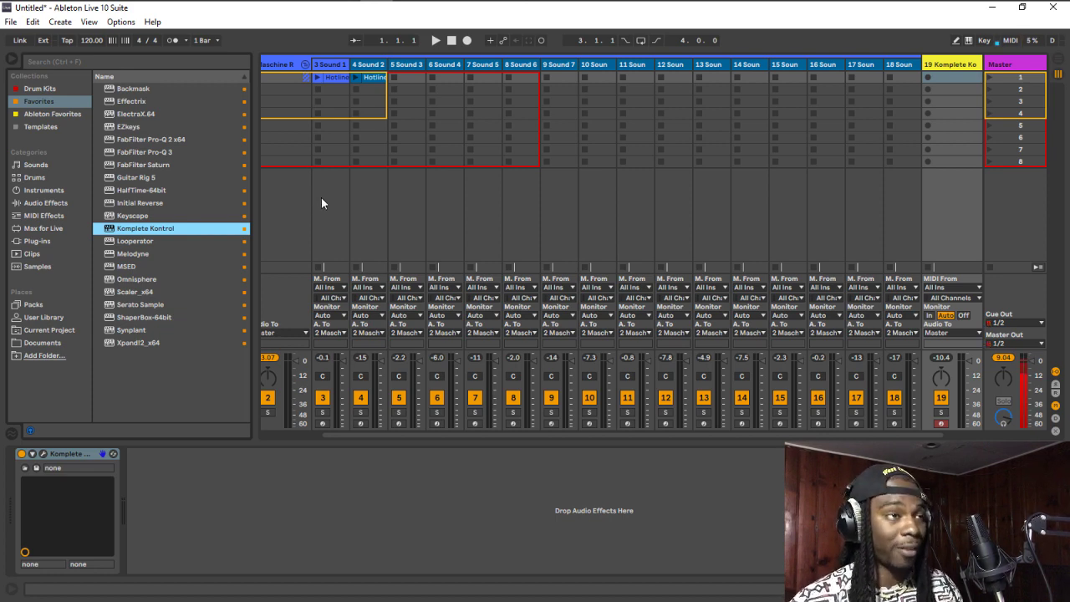
Reopen Sound 1's Maschine plugin, clear the Drums That Knock 6 bank filter and browse product banks
click(328, 65)
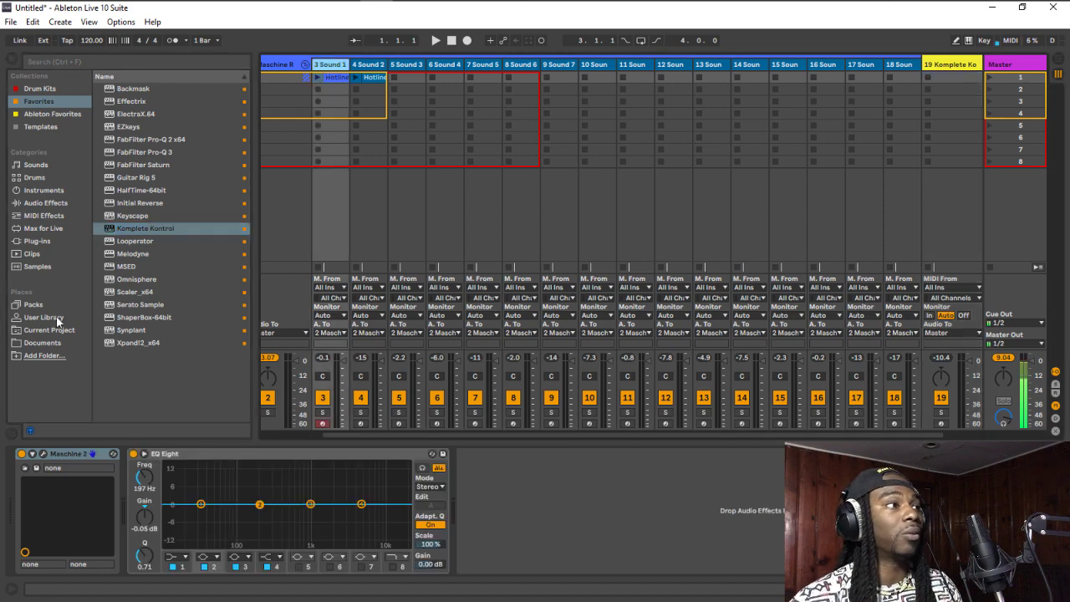
click(42, 454)
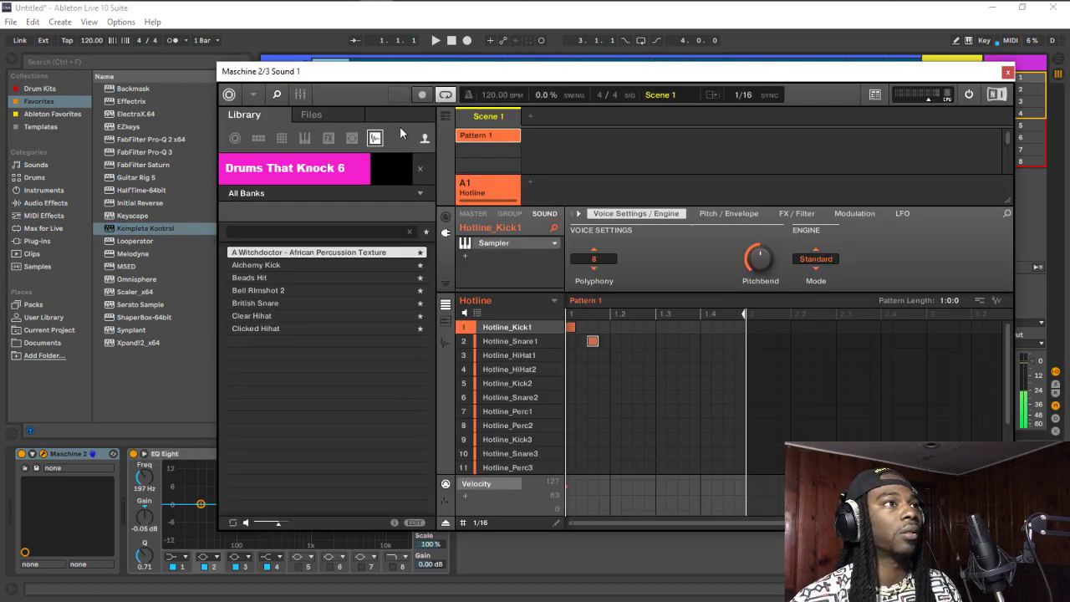
click(419, 167)
click(410, 170)
scroll(355, 276, down, 15)
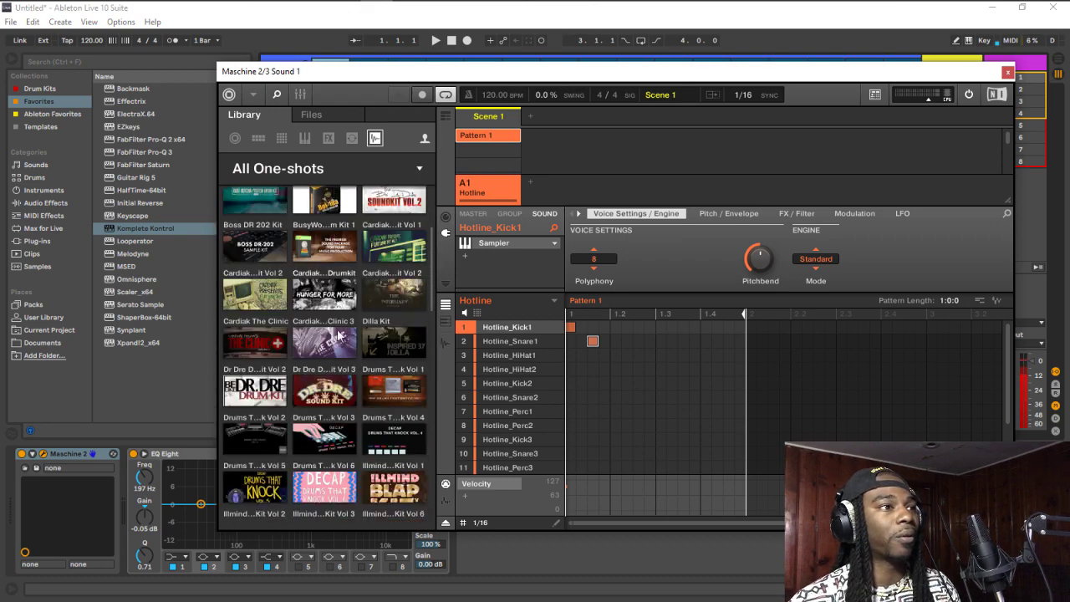
scroll(347, 341, up, 15)
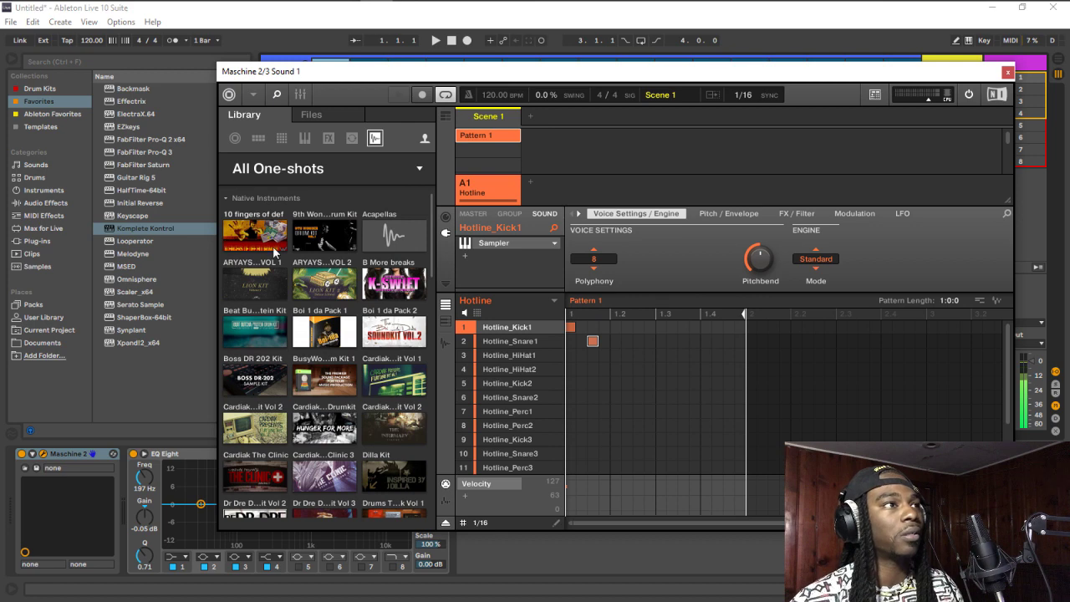
scroll(273, 246, down, 1)
scroll(273, 246, up, 1)
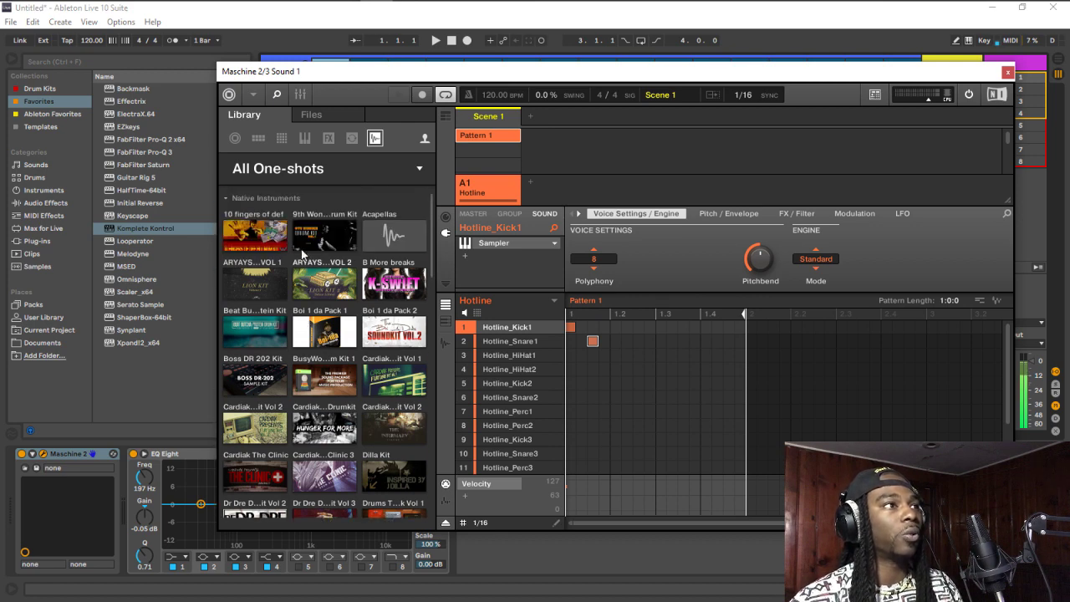
Switch Maschine's browser to Files showing drives C:, D:, F: and G:, and dismiss the main menu
click(311, 114)
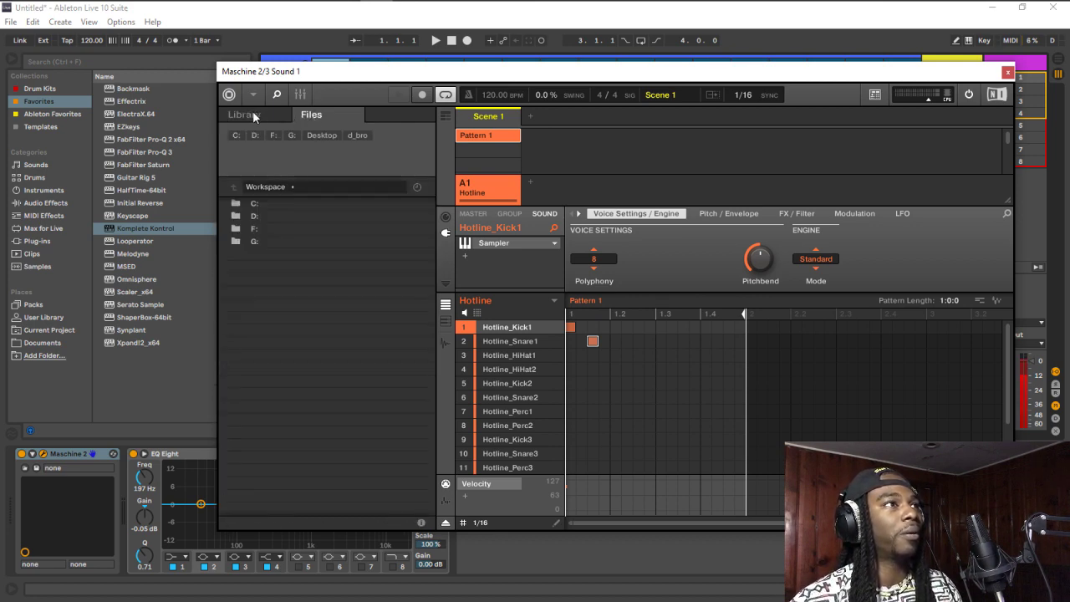
click(253, 94)
mouse_move(326, 117)
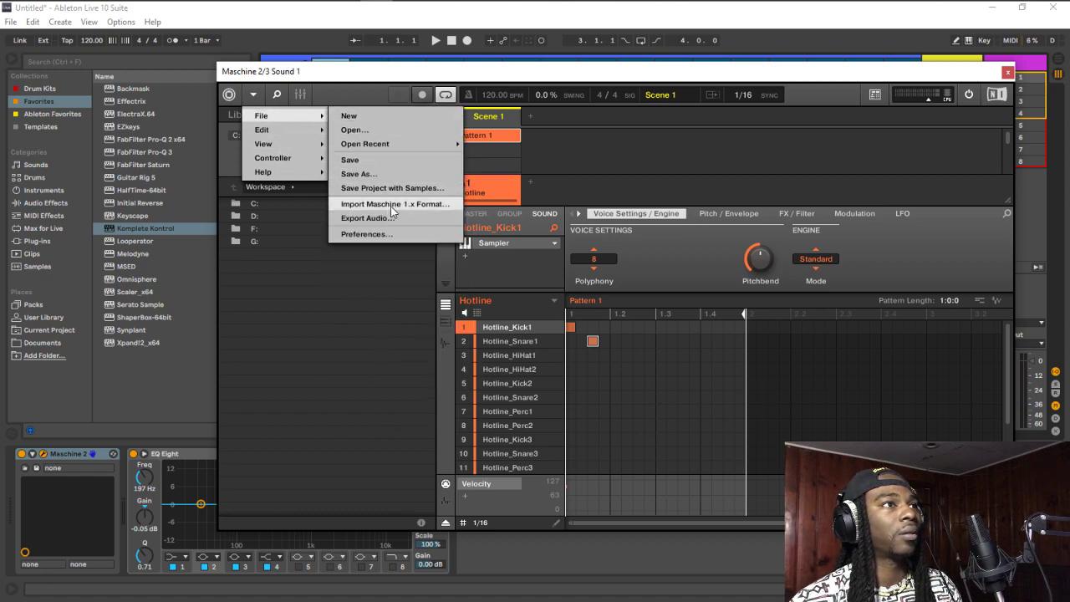
click(346, 92)
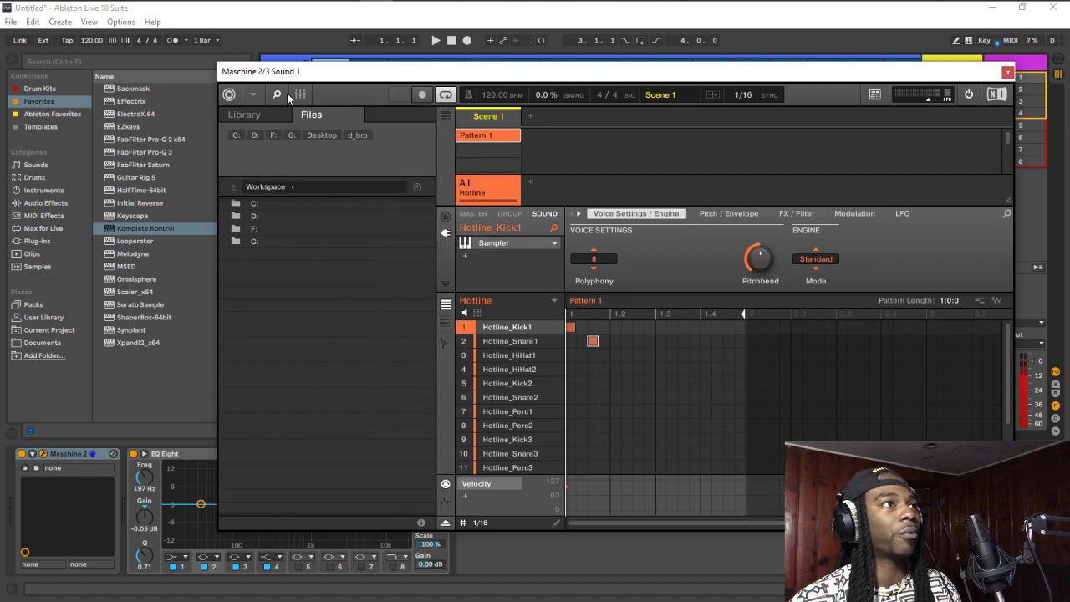
Return Maschine's browser to Library and show the All One-shots product bank covers
click(250, 115)
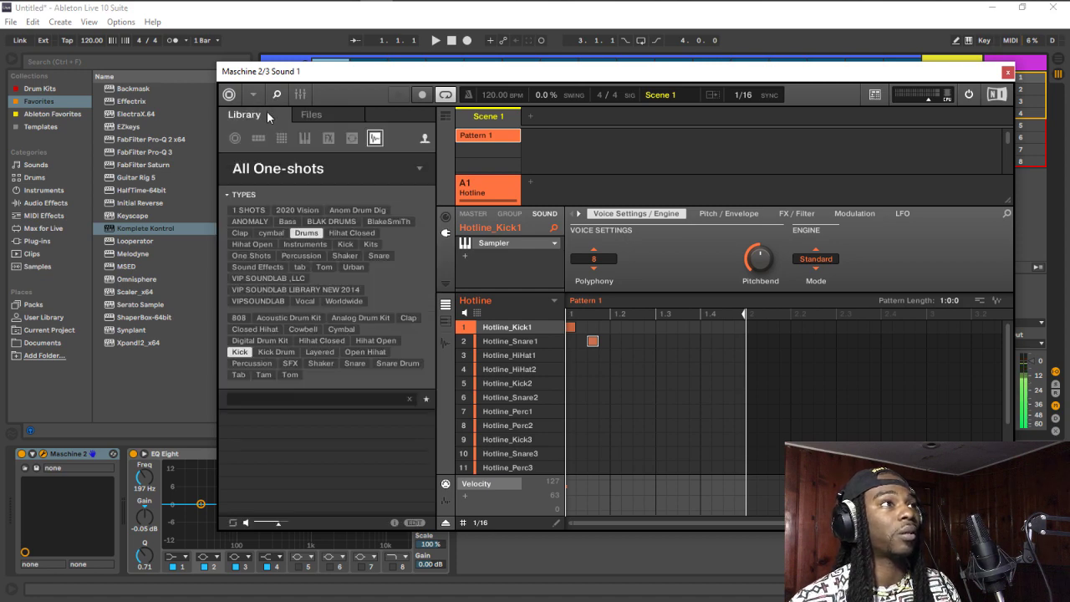
click(410, 168)
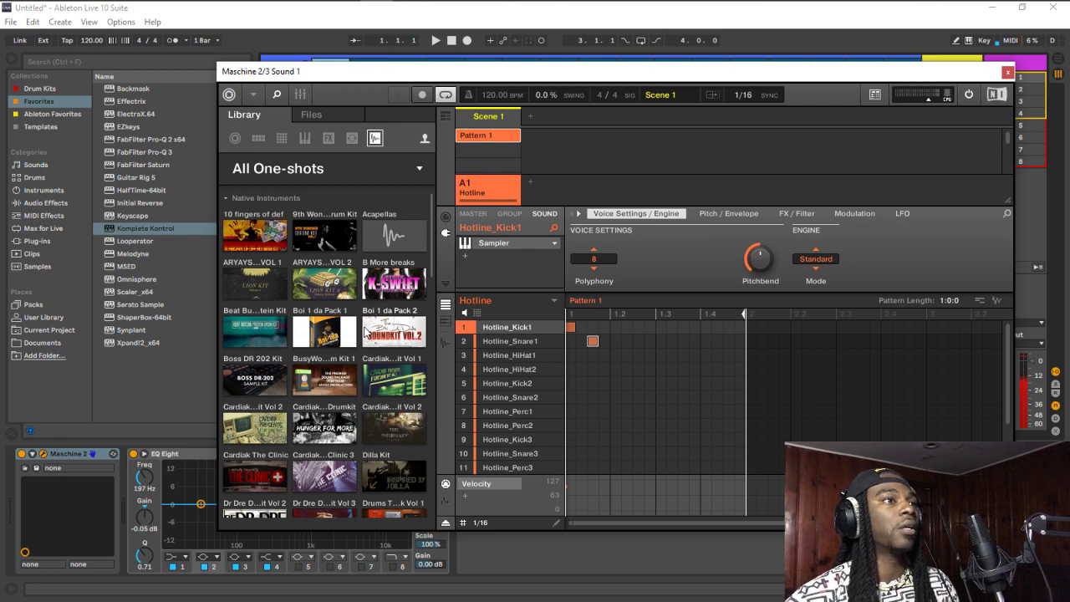